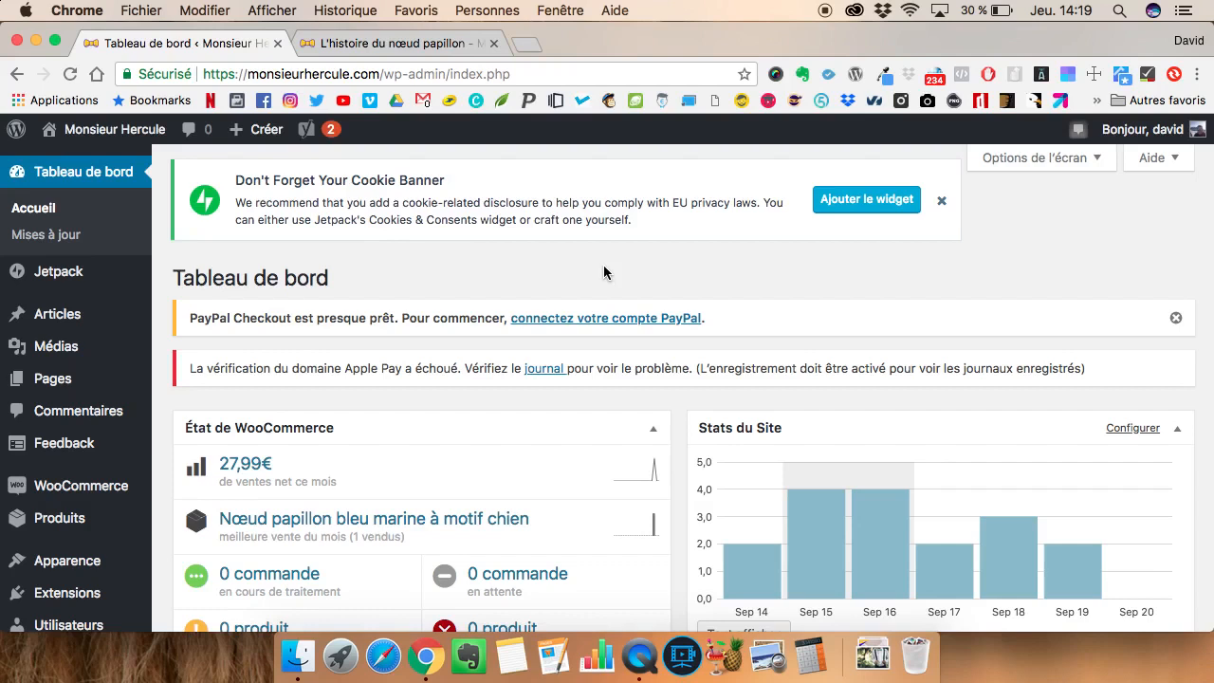
Open the article "L'histoire du nœud papillon" for editing from the list of all articles
mouse_move(74, 319)
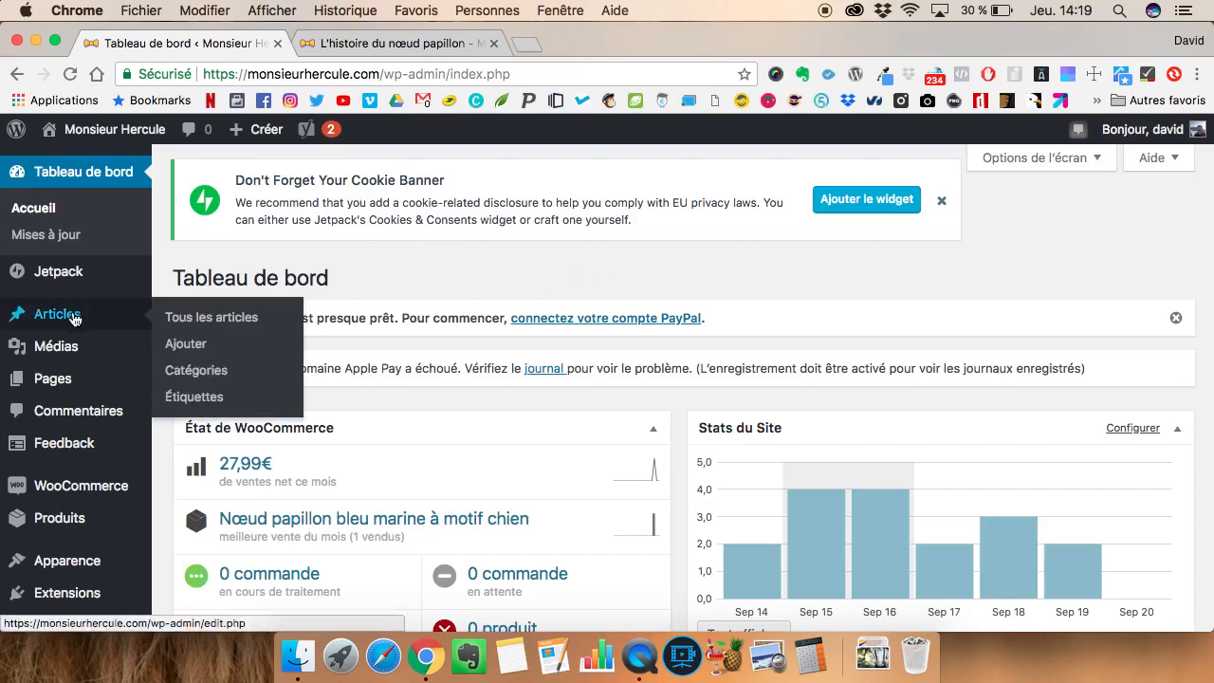
left_click(198, 324)
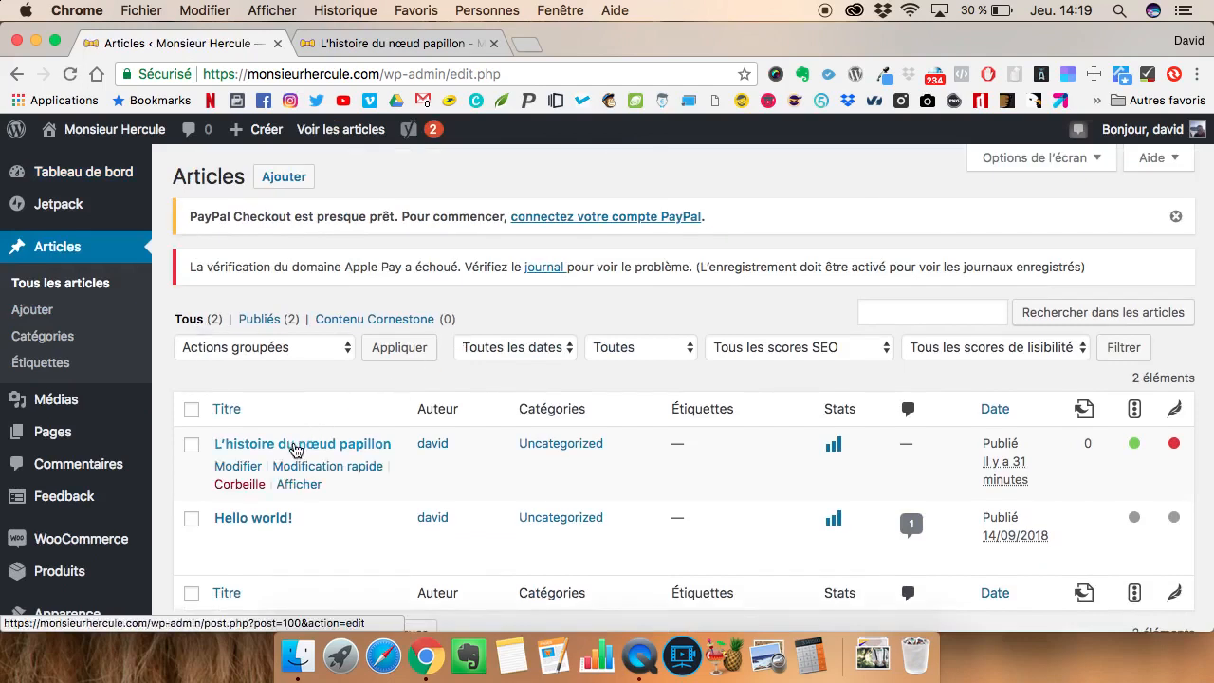
left_click(292, 450)
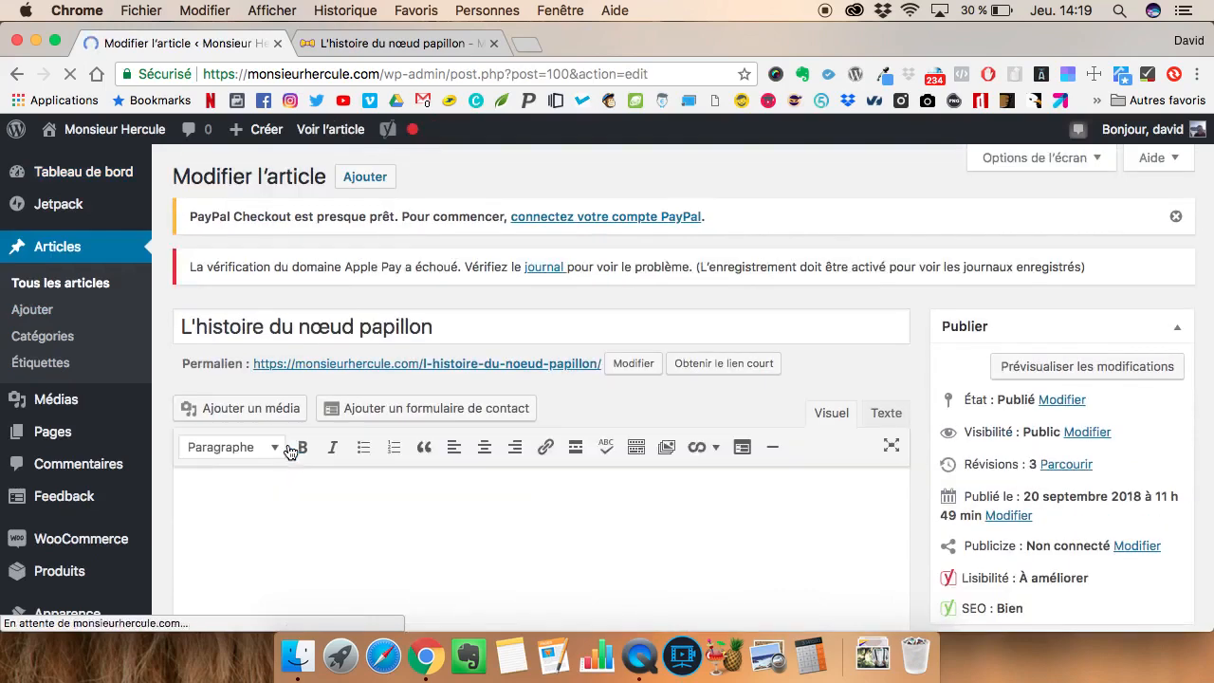
Expand the article's Lisibilité analysis and review its problems, suggested improvements and already optimised points
scroll(291, 451, "down", 1)
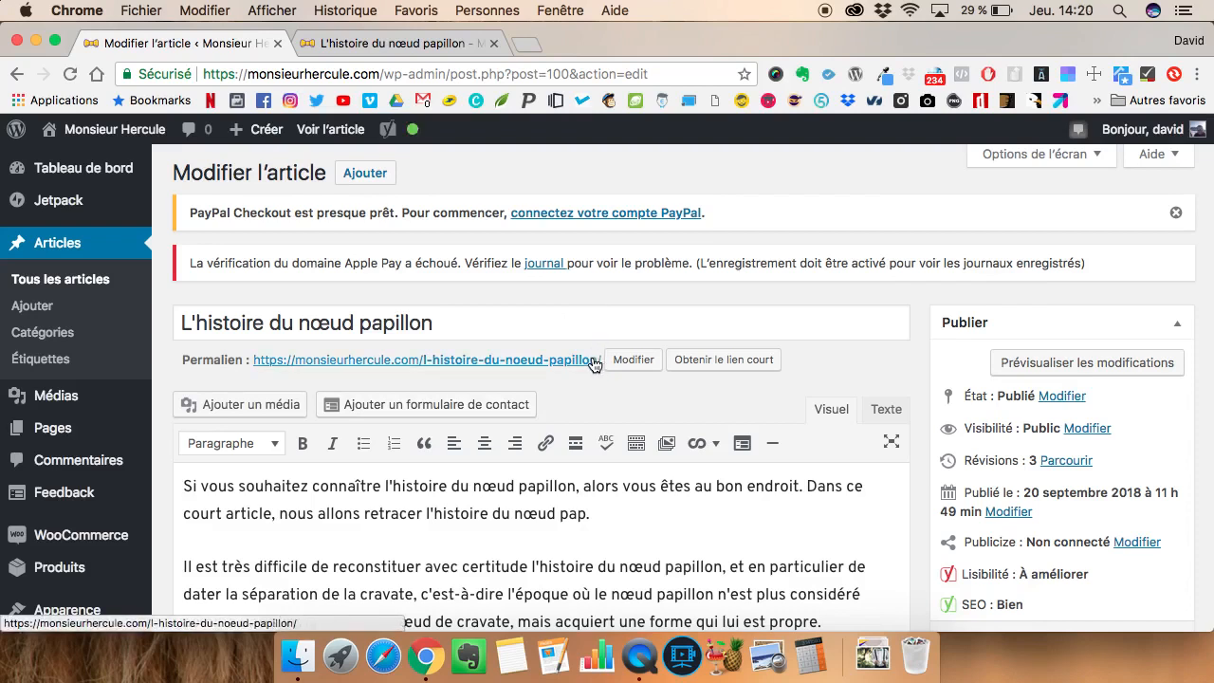
scroll(593, 365, "down", 15)
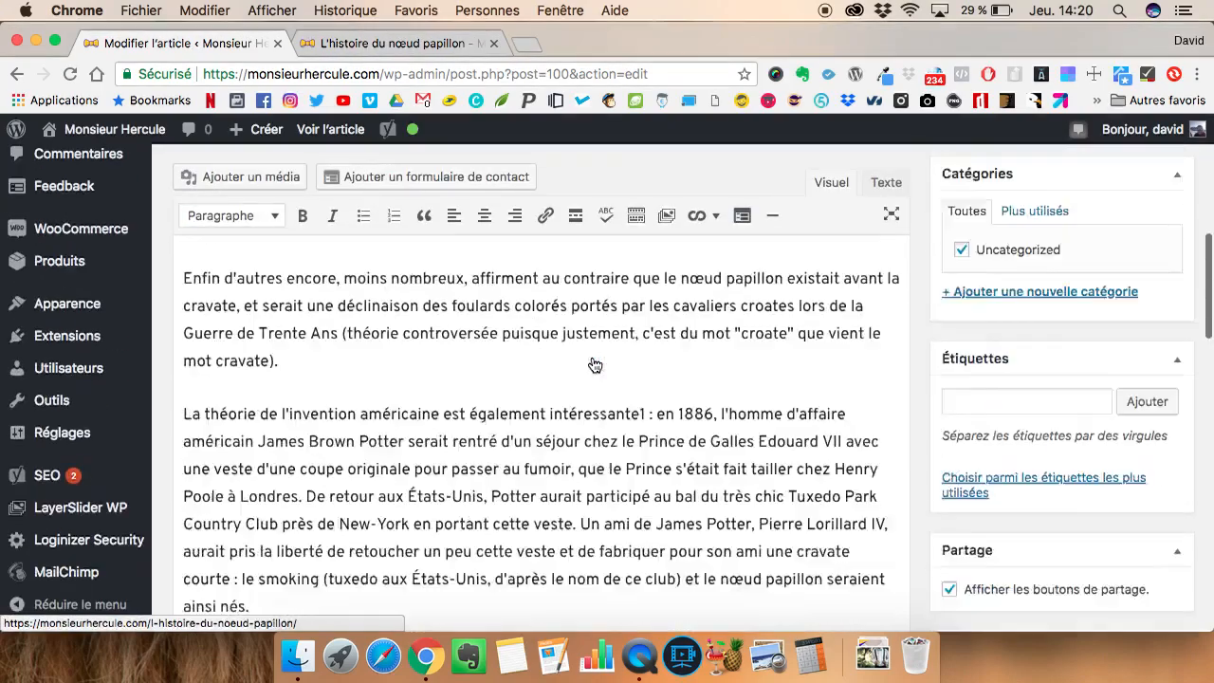
scroll(592, 362, "down", 3)
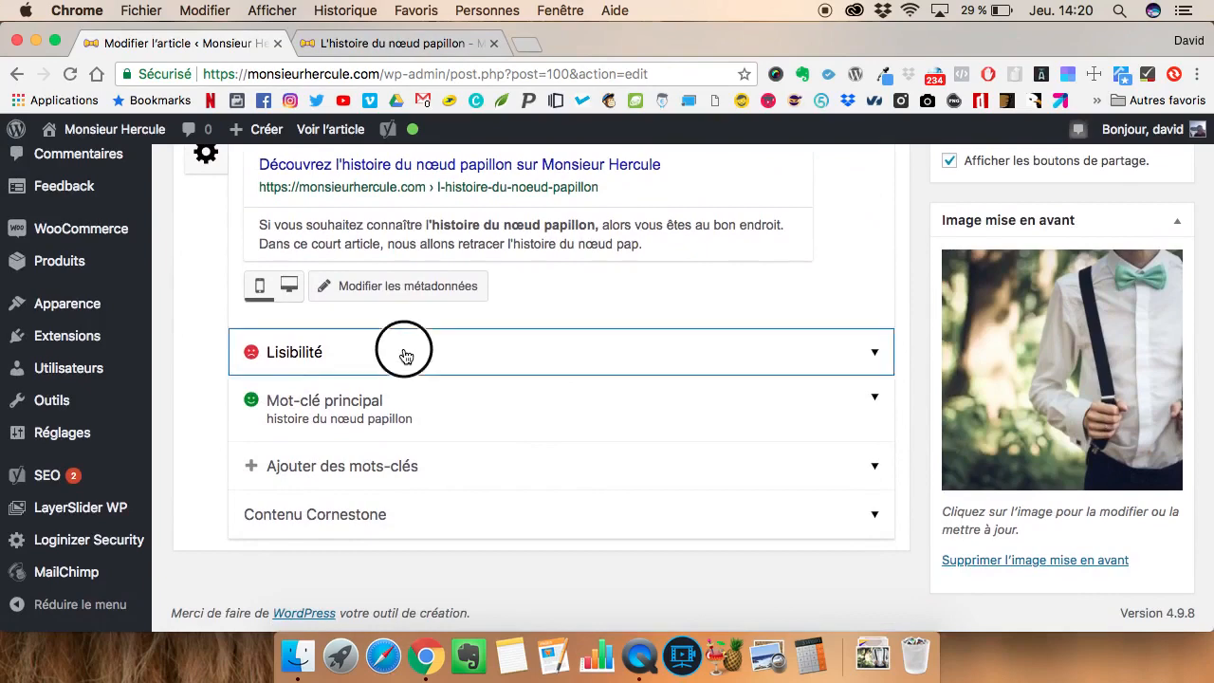
left_click(403, 353)
scroll(432, 352, "down", 1)
scroll(431, 353, "down", 3)
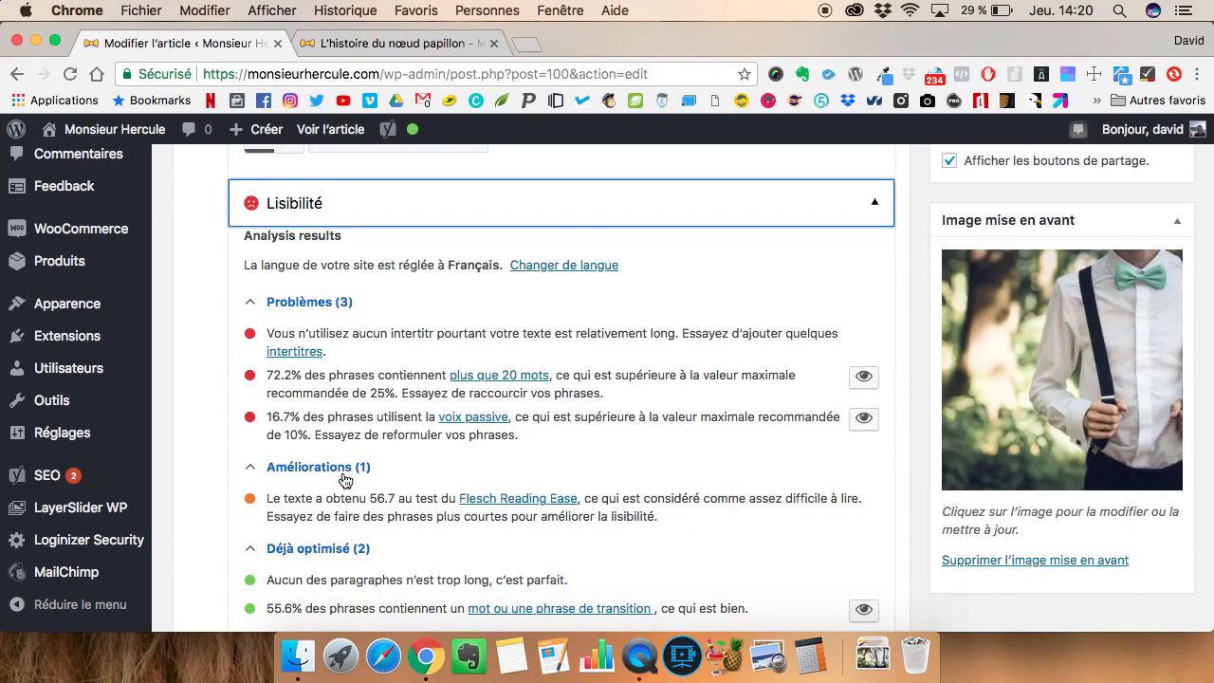
scroll(345, 481, "down", 3)
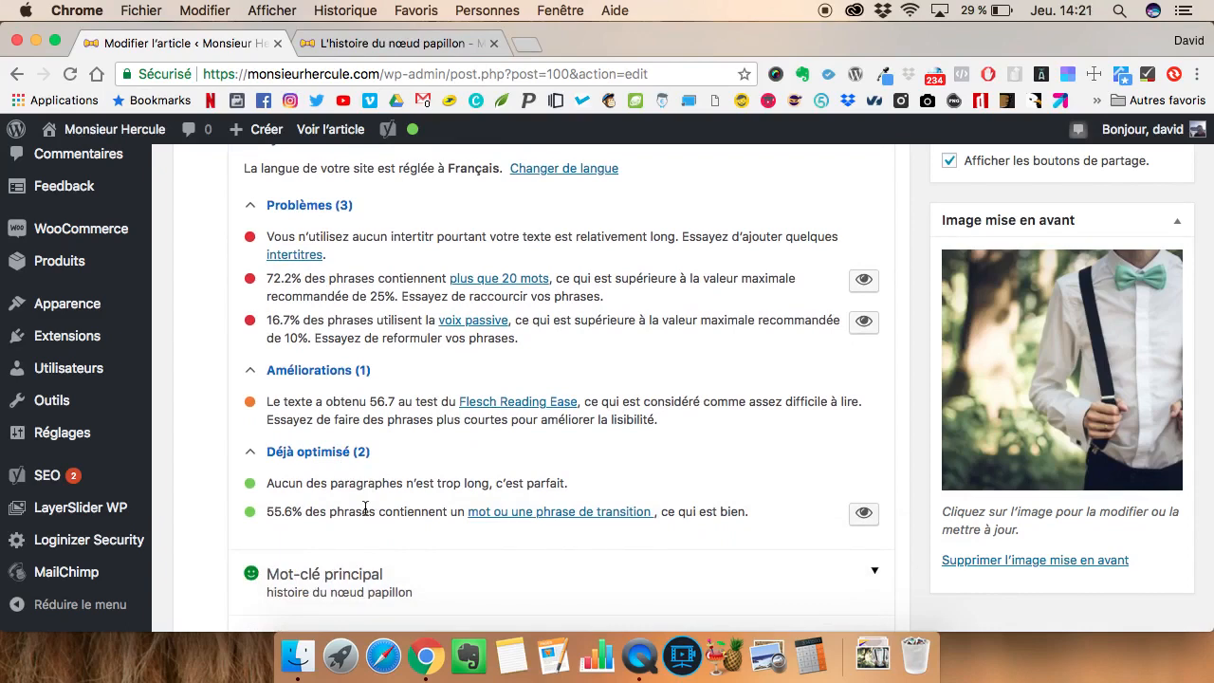
scroll(366, 510, "up", 2)
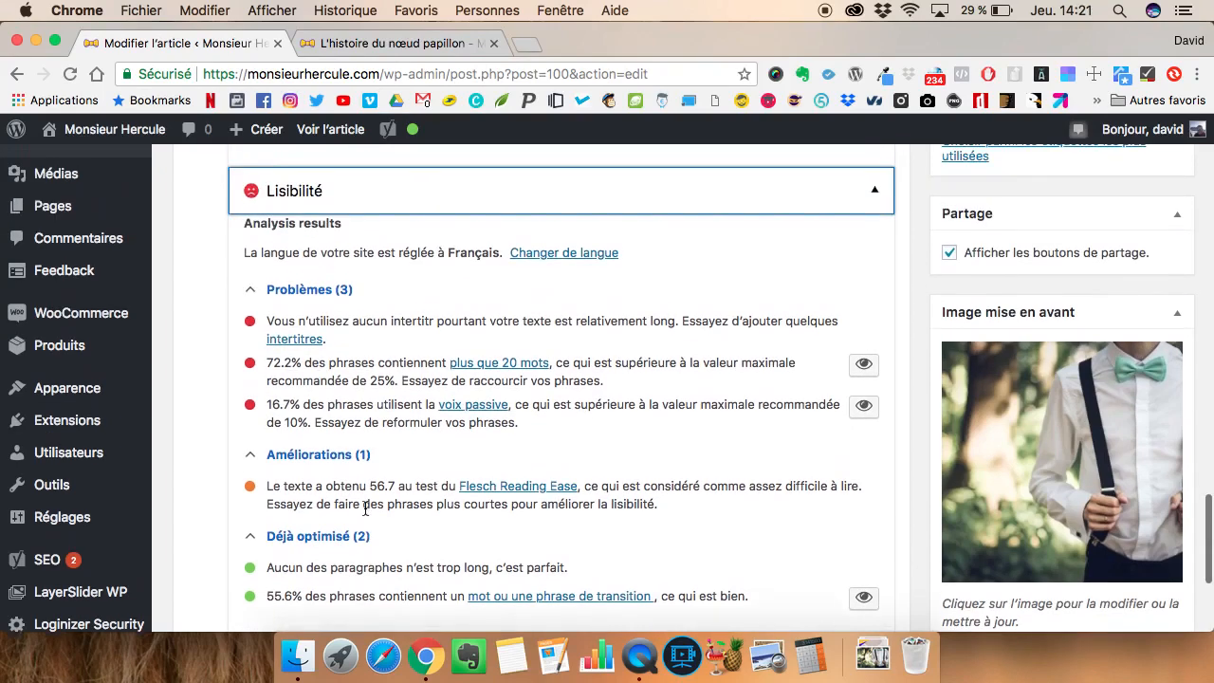
scroll(408, 467, "up", 1)
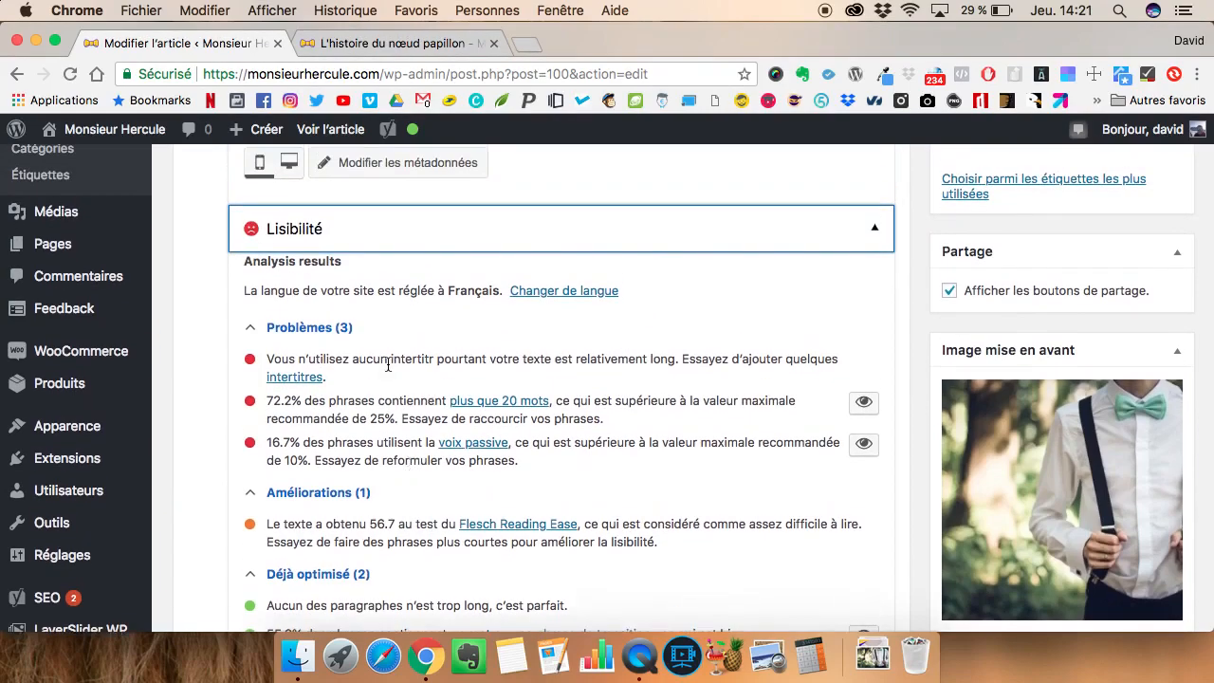
scroll(388, 365, "up", 15)
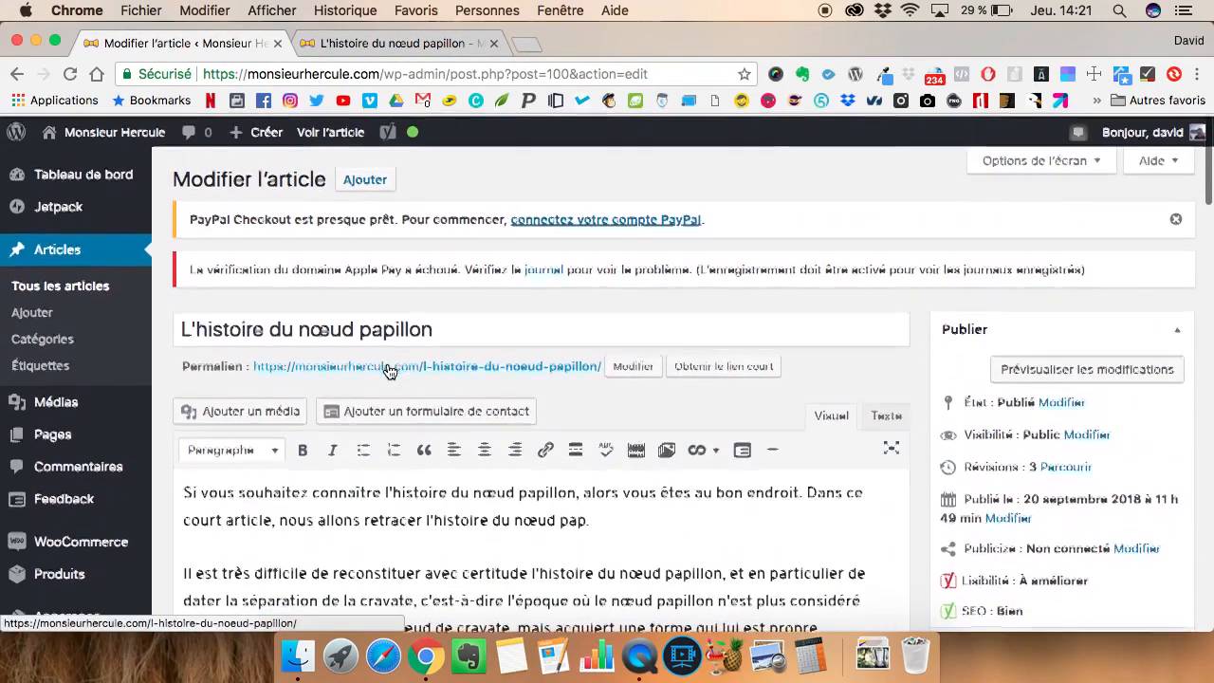
View the published article and examine its header image, title and opening paragraphs
left_click(385, 32)
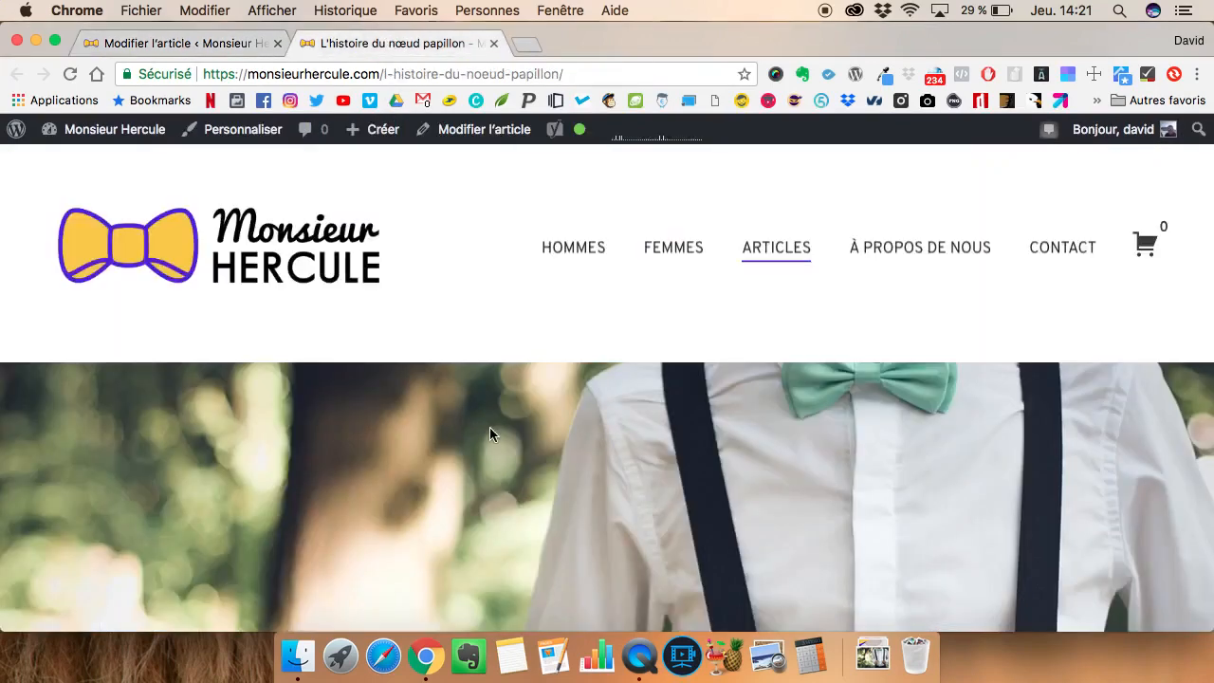
scroll(489, 427, "down", 8)
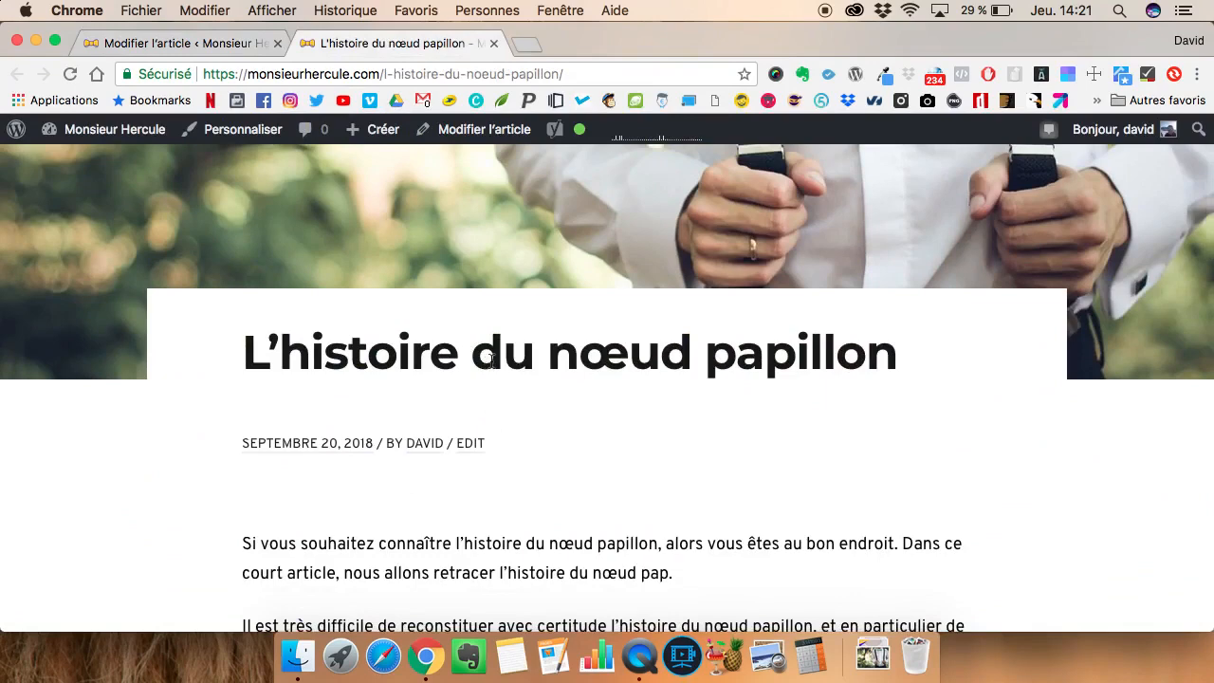
scroll(492, 361, "down", 5)
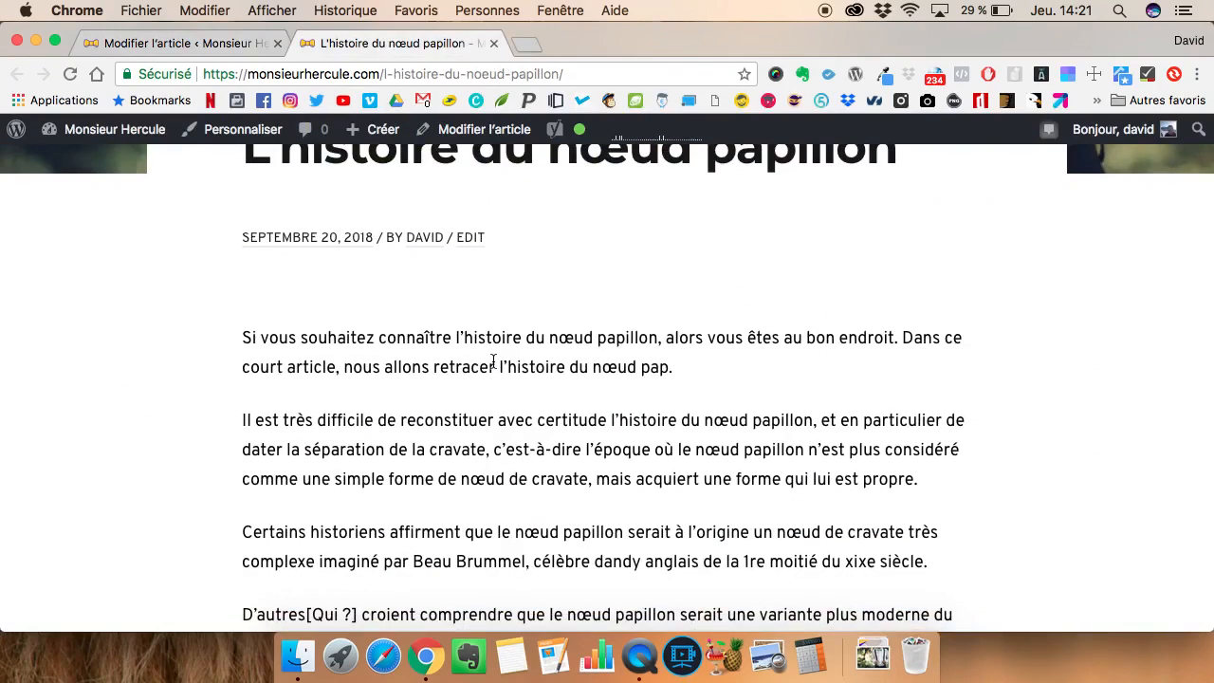
scroll(494, 379, "up", 10)
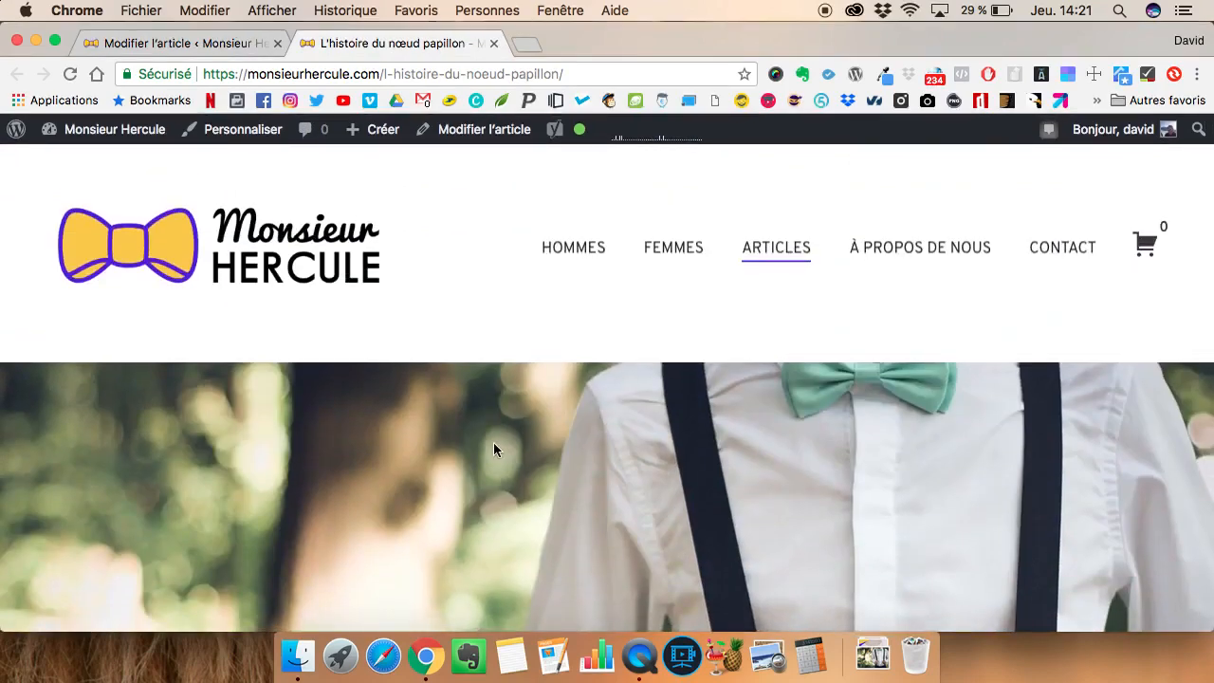
scroll(493, 450, "down", 8)
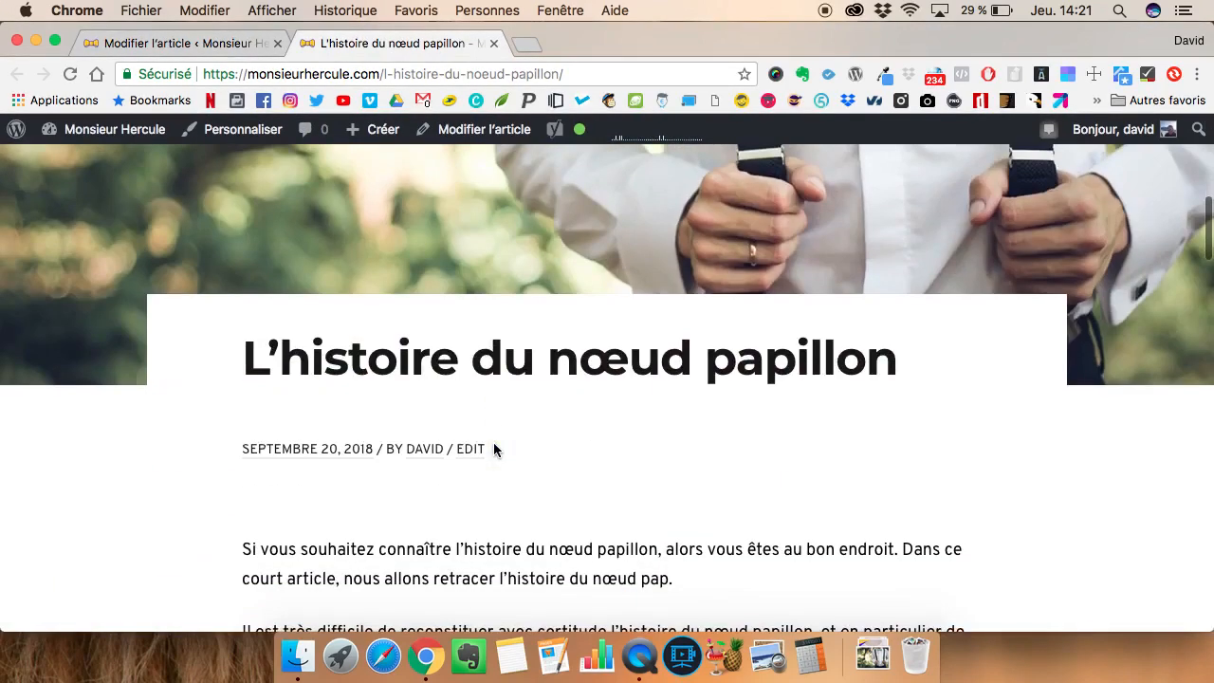
scroll(493, 450, "down", 2)
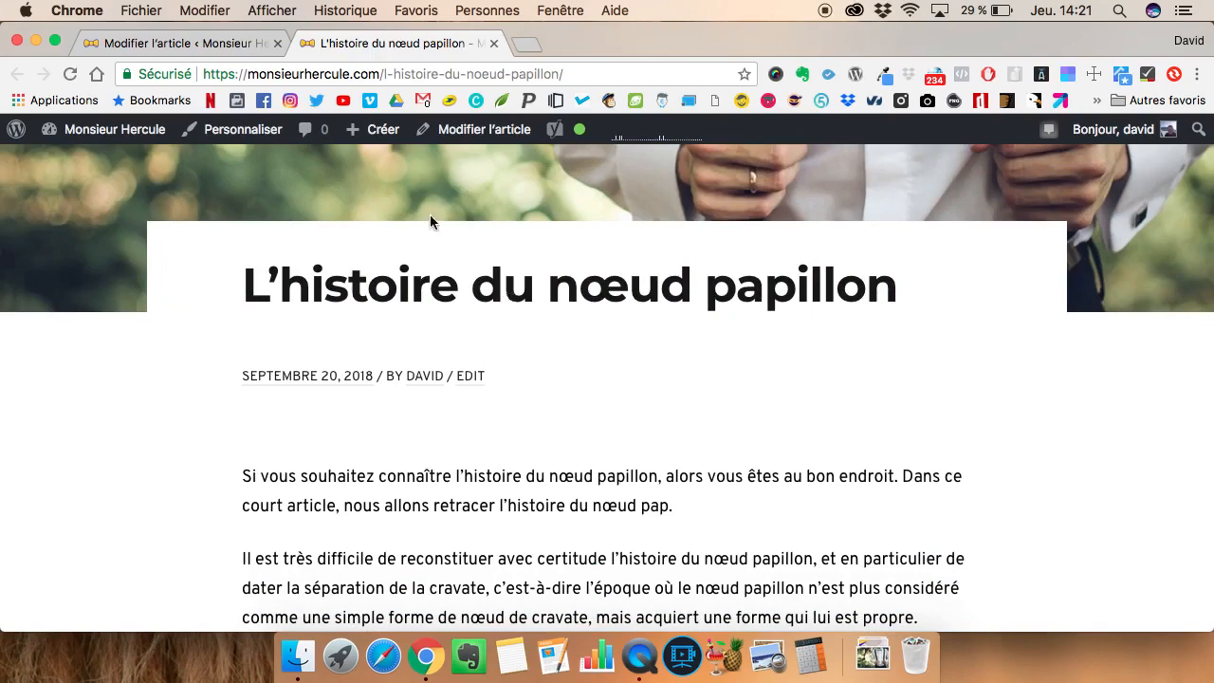
Compare the article's text in the editor with the published page through to its end
left_click(180, 45)
scroll(421, 495, "down", 5)
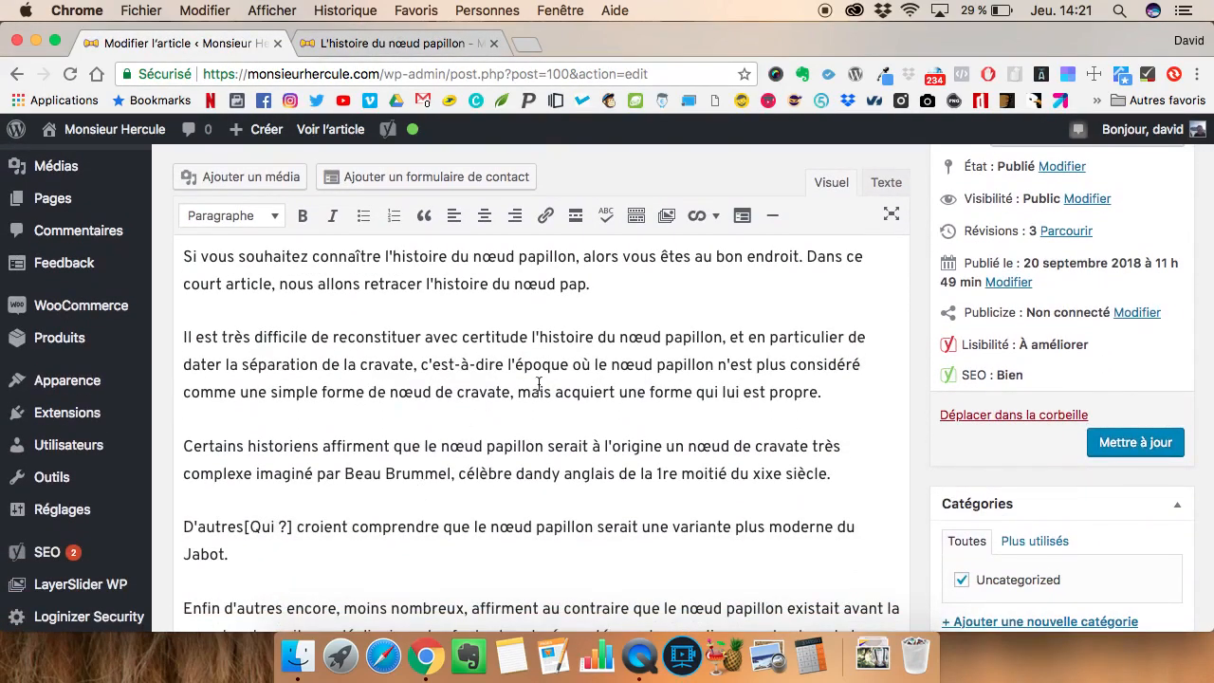
left_click(403, 44)
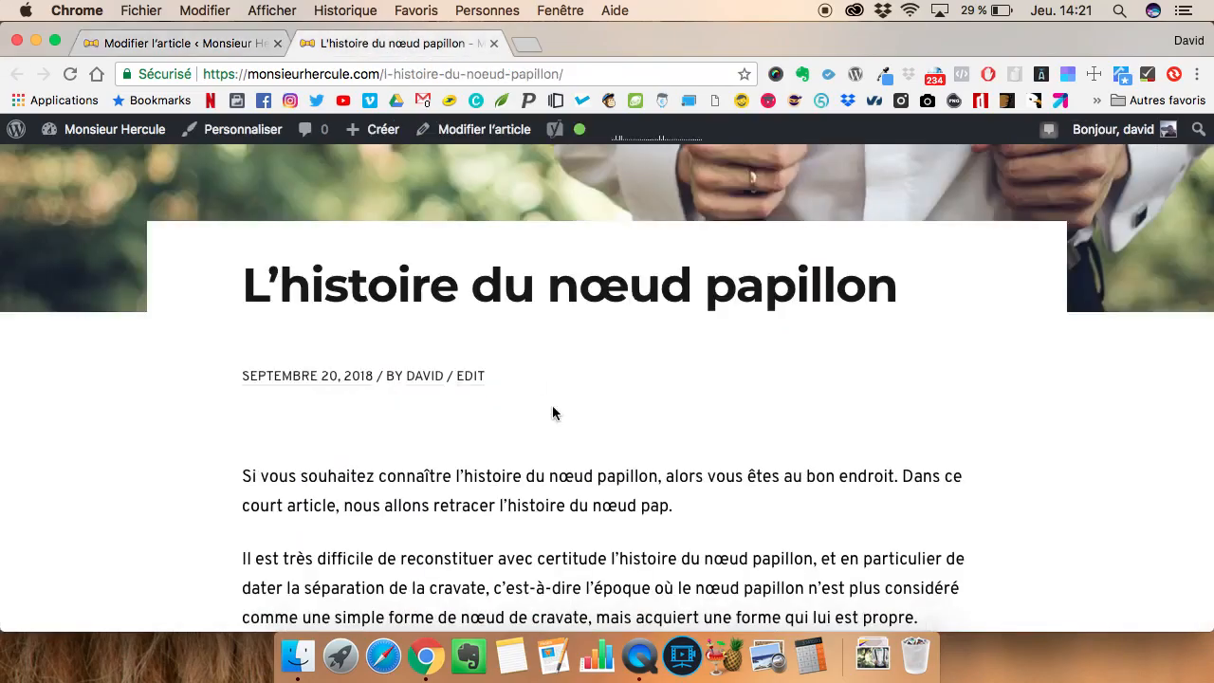
scroll(581, 494, "down", 1)
scroll(580, 494, "down", 20)
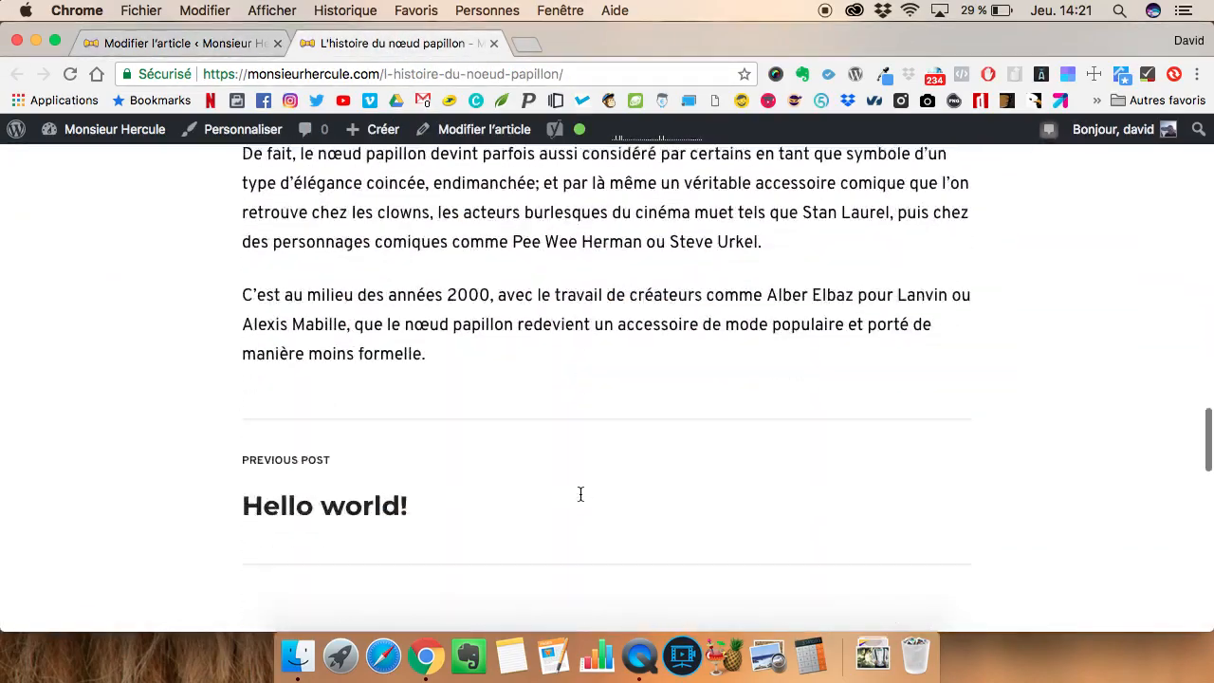
scroll(580, 499, "up", 20)
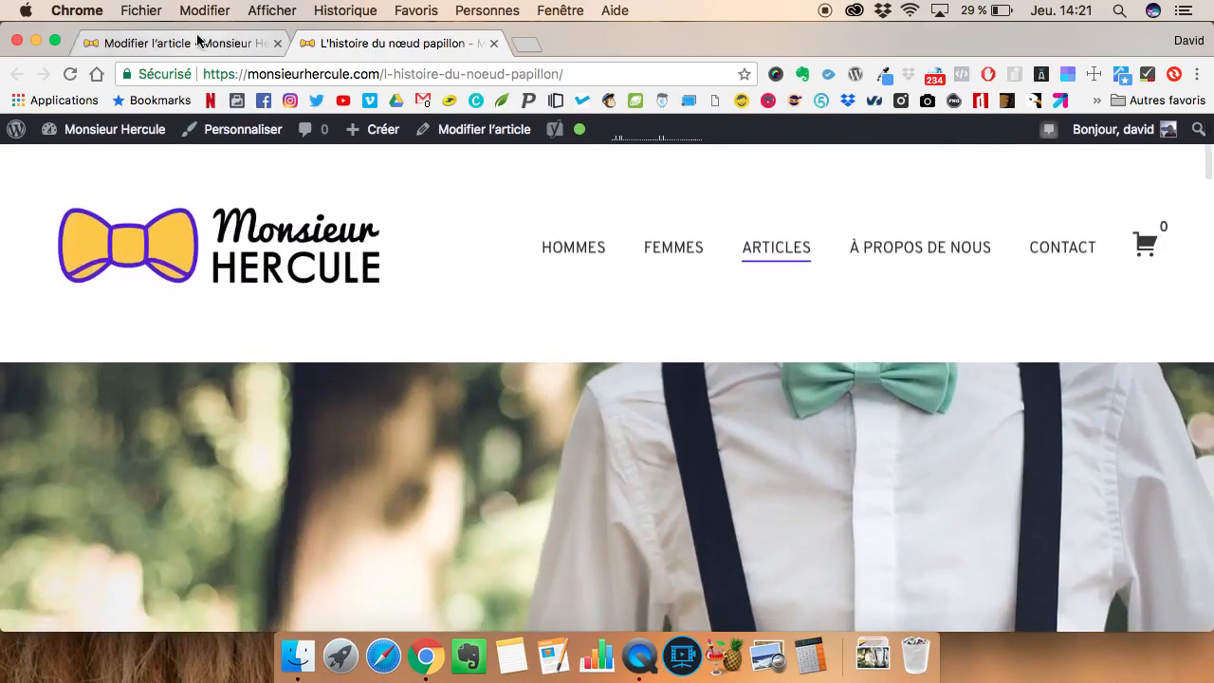
In the article editor, add the line "Le nœud papillon et la cravate" below the introductory paragraph
left_click(195, 44)
scroll(453, 383, "down", 3)
scroll(453, 384, "up", 6)
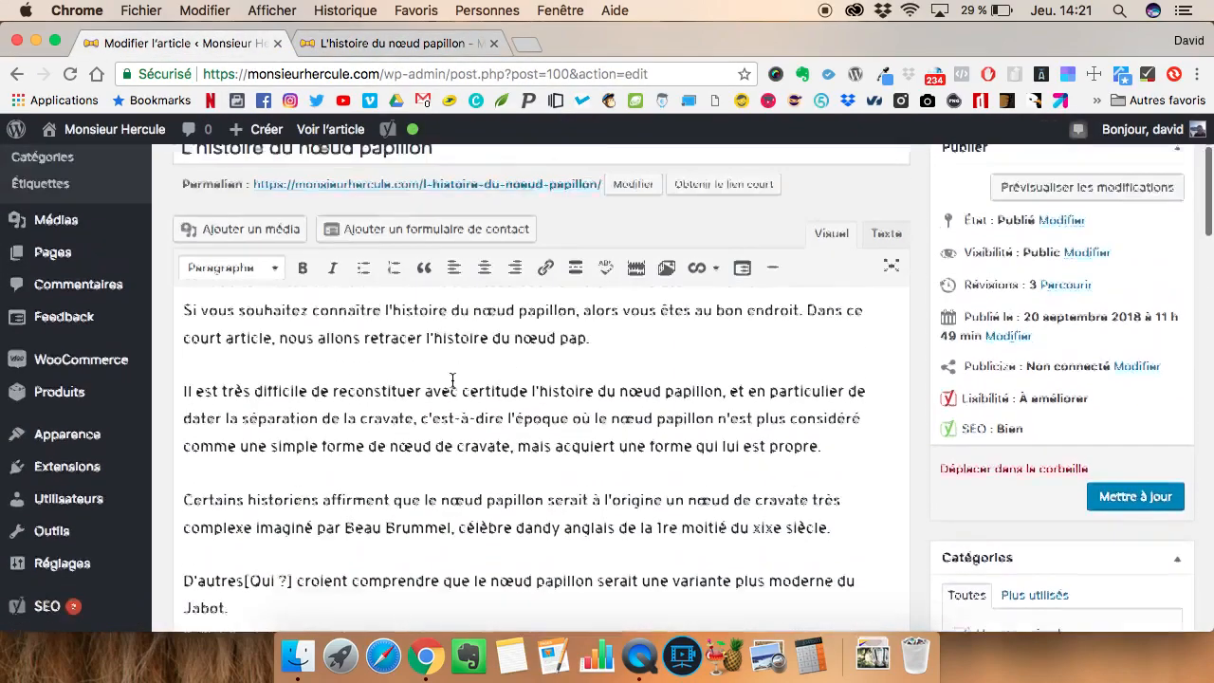
scroll(454, 384, "down", 2)
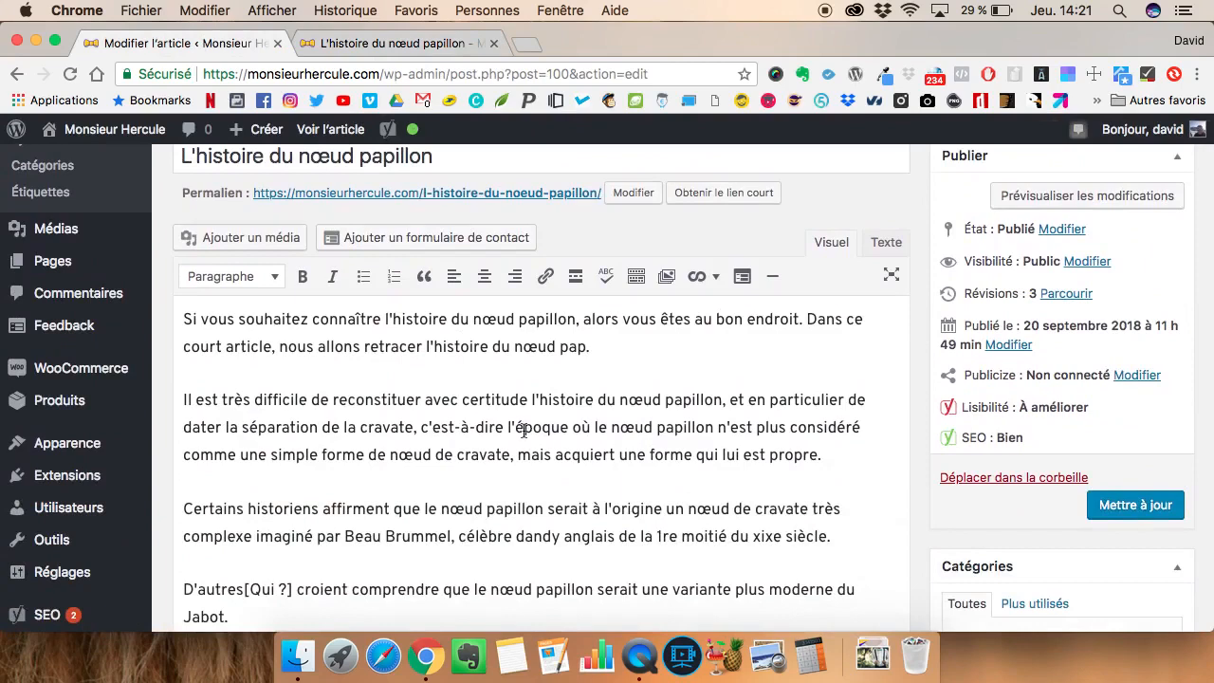
left_click(621, 358)
key("Return")
type("Le no")
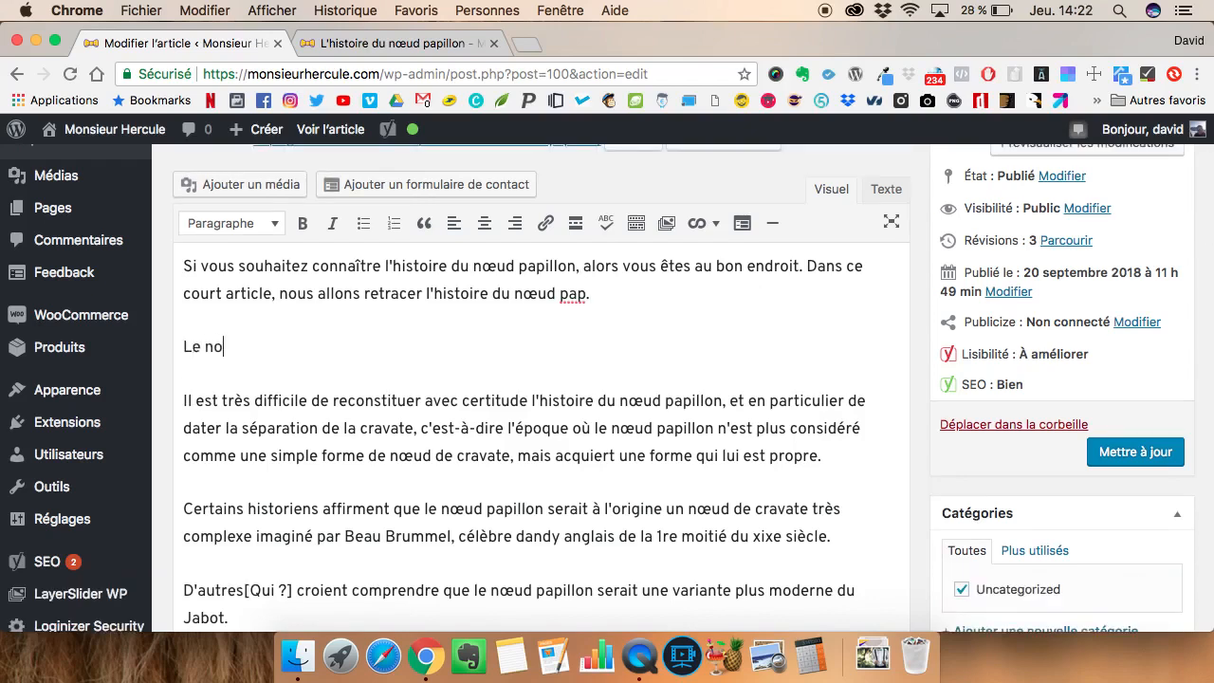
type("2ud papillon e")
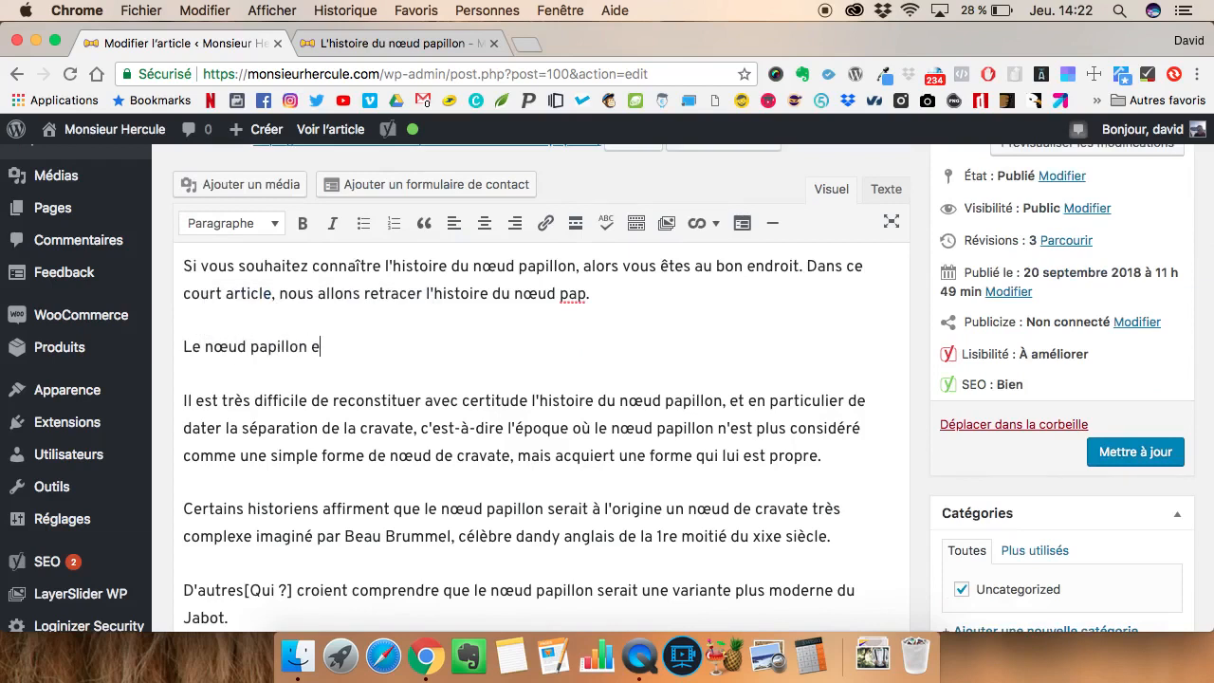
type("t la cravate")
Format the line "Le nœud papillon et la cravate" as a Titre 2 heading
triple_click(389, 349)
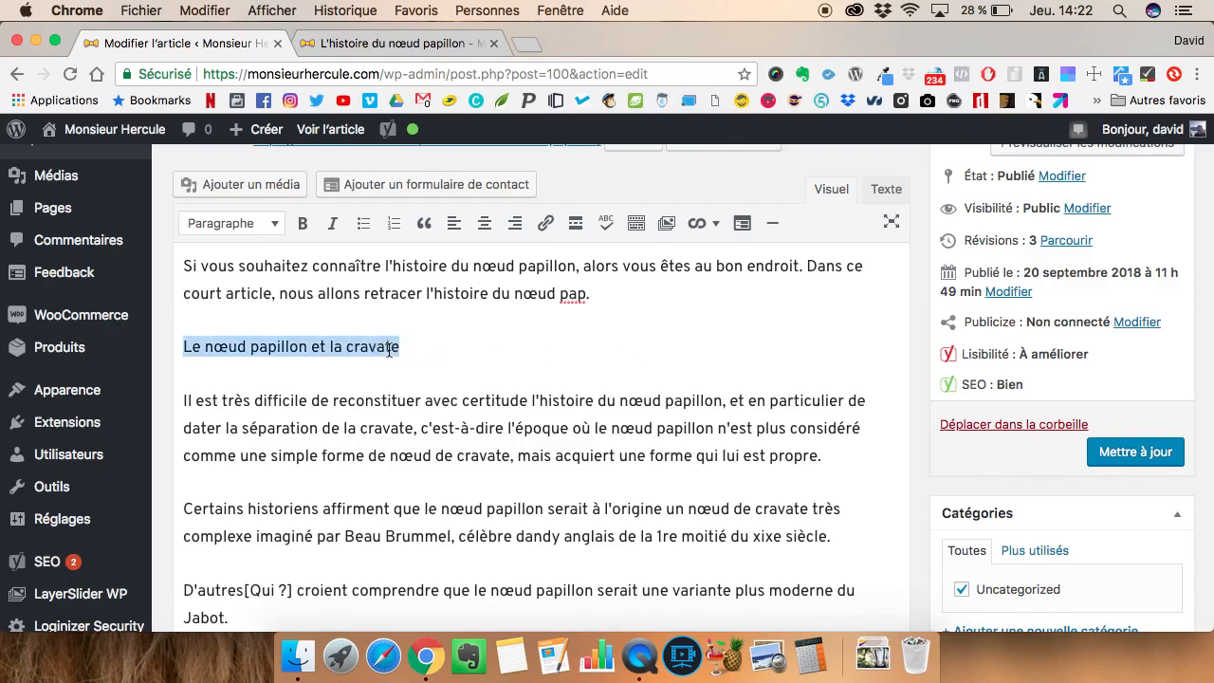
left_click(254, 225)
left_click(263, 344)
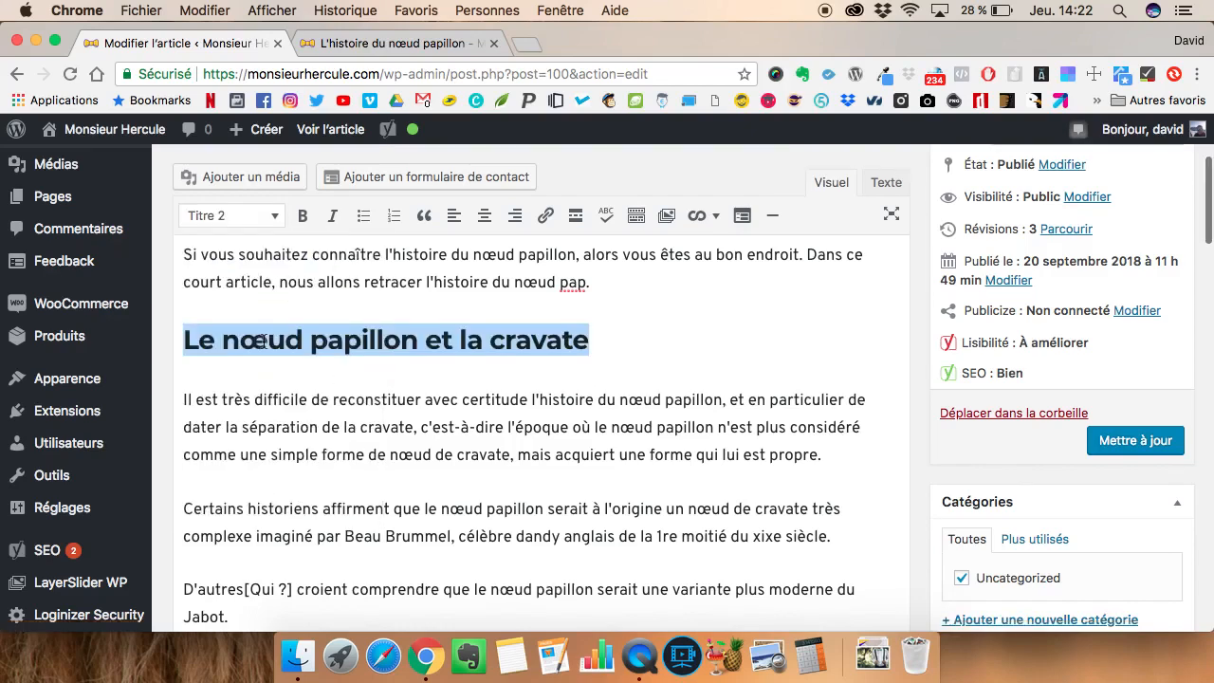
left_click(617, 353)
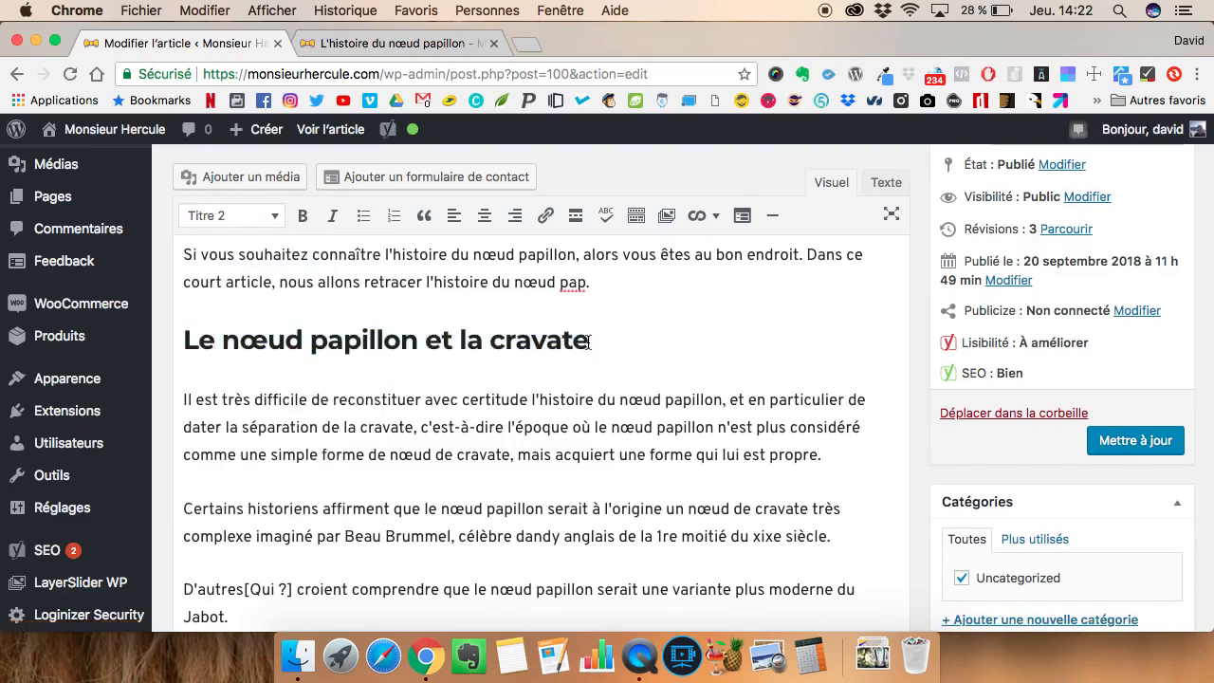
Delete the "[Qui ?]" note following "D'autres" in the paragraph about the Jabot
scroll(643, 353, "down", 2)
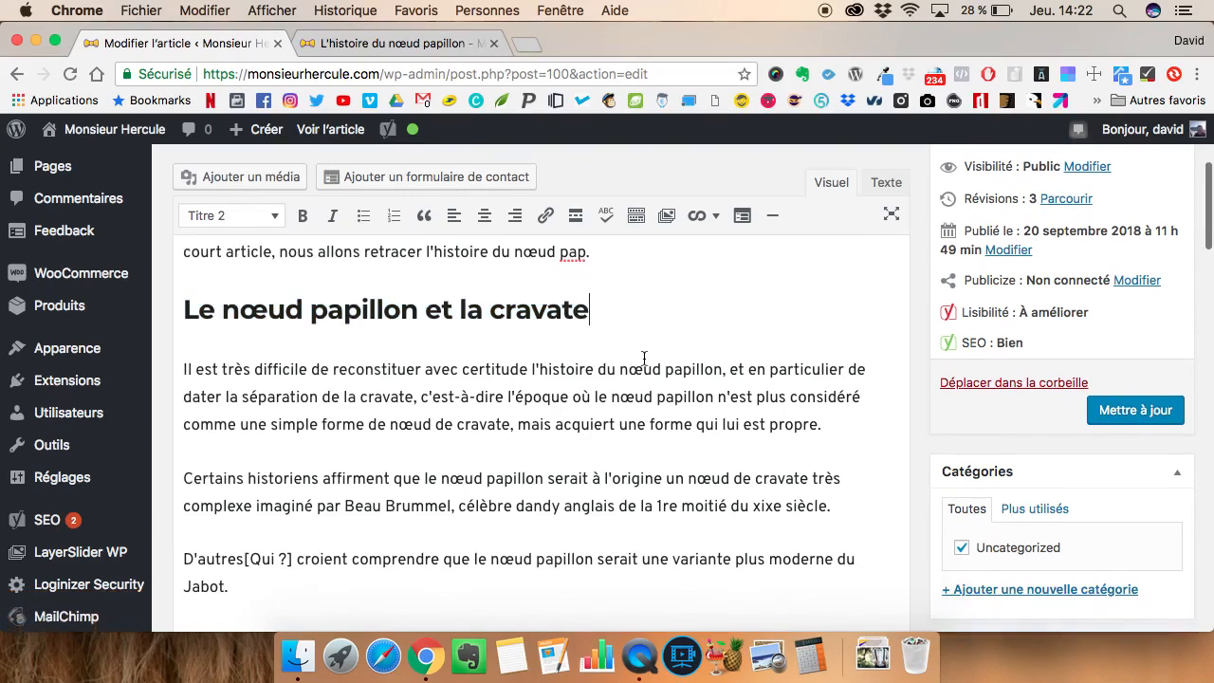
scroll(643, 358, "down", 2)
left_click(297, 465)
key("BackSpace")
key("BackSpace")
key("BackSpace")
key("BackSpace")
key("BackSpace")
key("BackSpace")
key("BackSpace")
key("BackSpace")
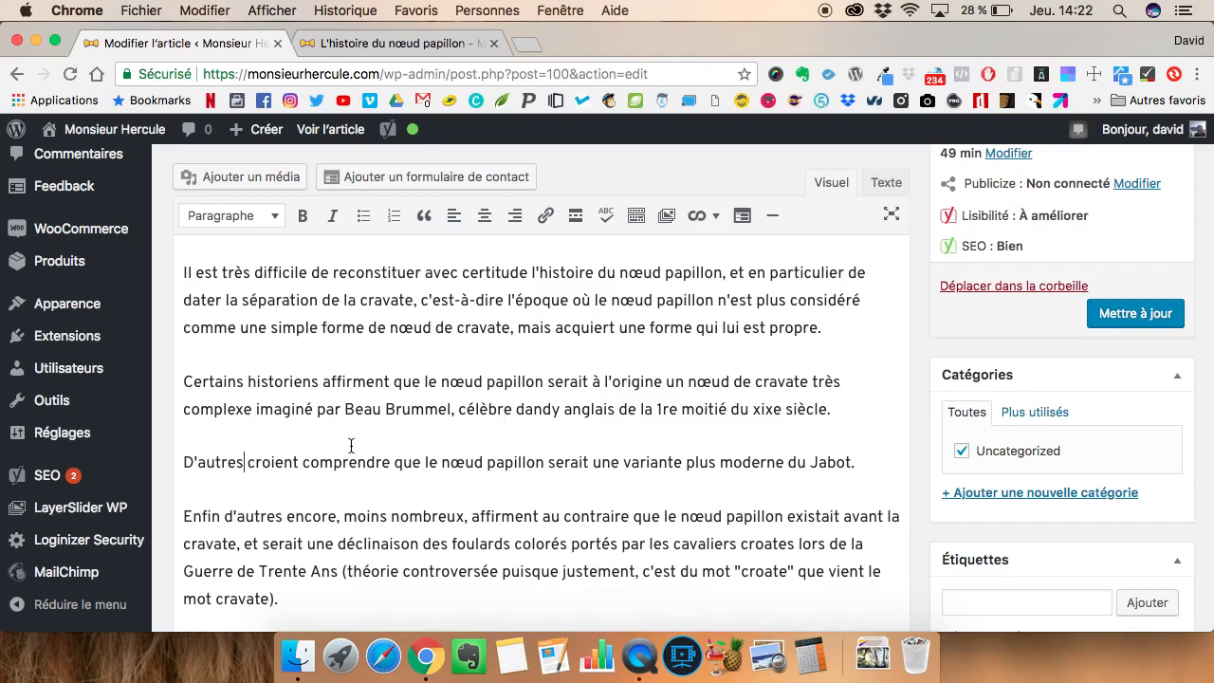
Add the line "Une invention américaine ?" above the paragraph about the theory of the American invention
scroll(351, 445, "down", 1)
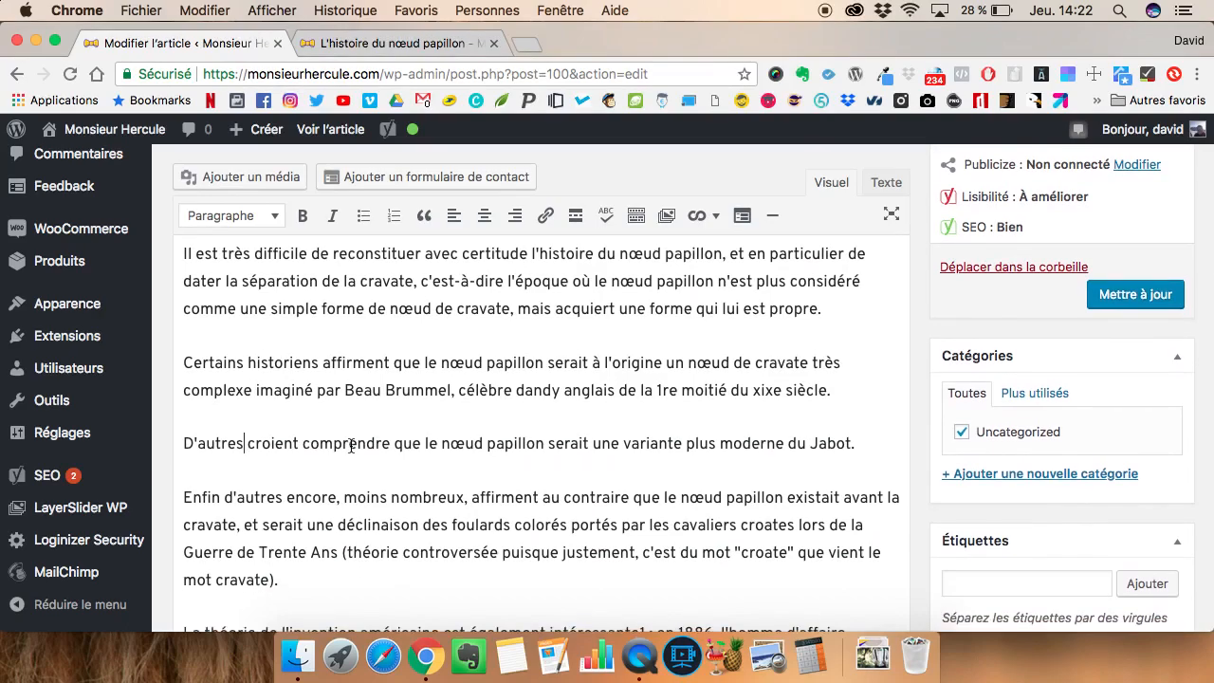
scroll(351, 446, "up", 3)
scroll(351, 446, "down", 6)
scroll(351, 446, "down", 5)
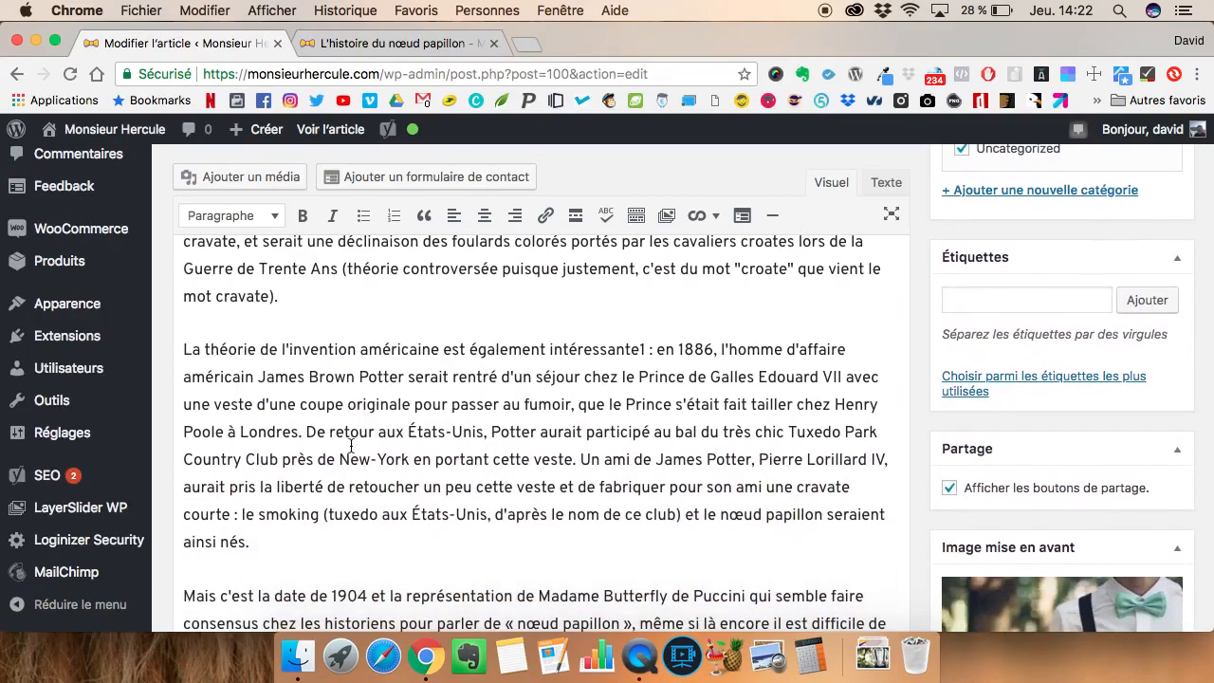
scroll(364, 434, "down", 7)
scroll(363, 434, "down", 4)
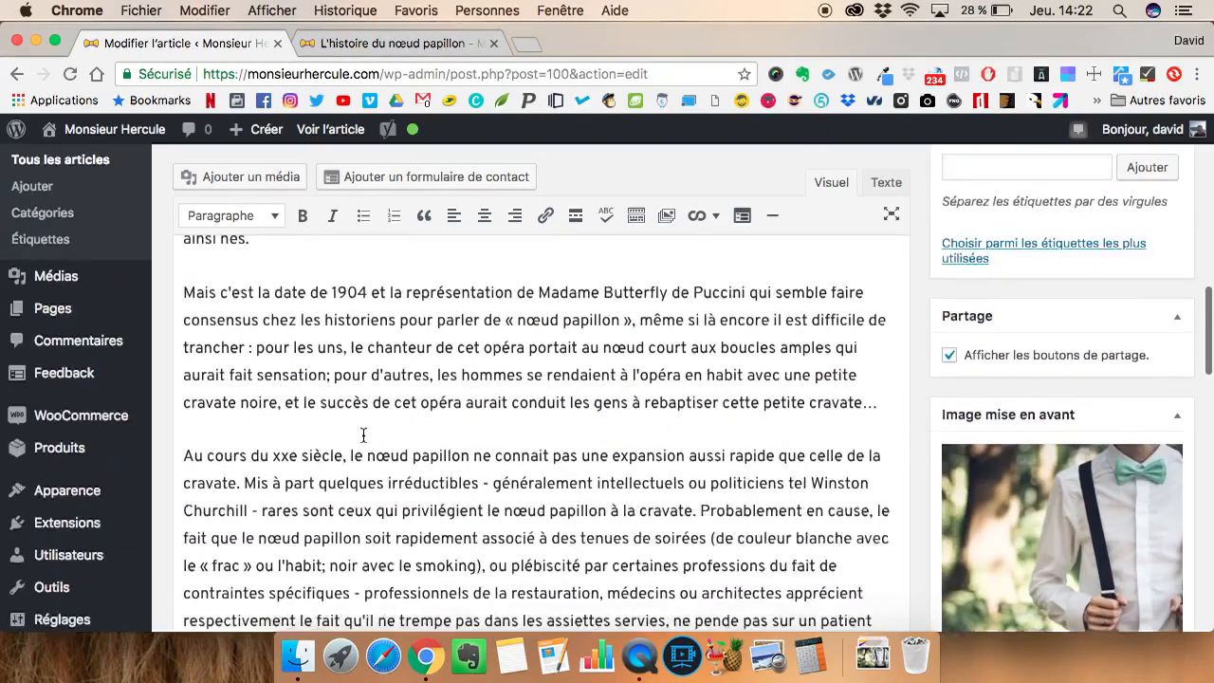
scroll(363, 435, "up", 8)
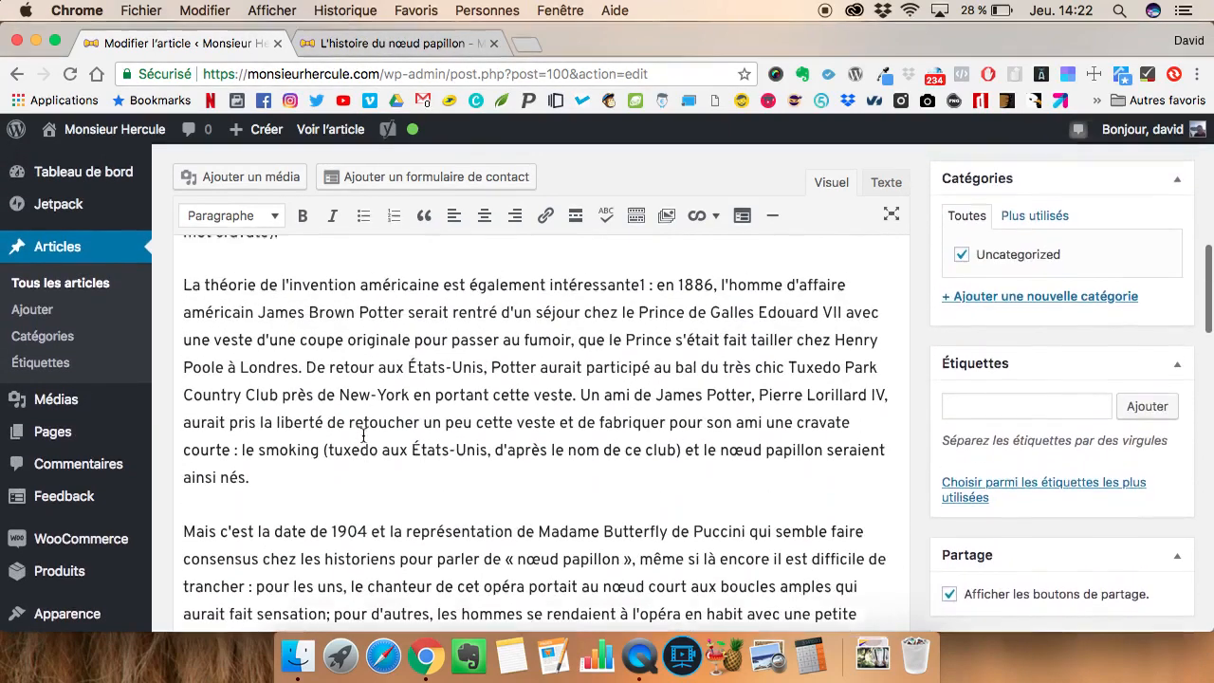
scroll(364, 435, "up", 3)
key("Return")
type("Une inves")
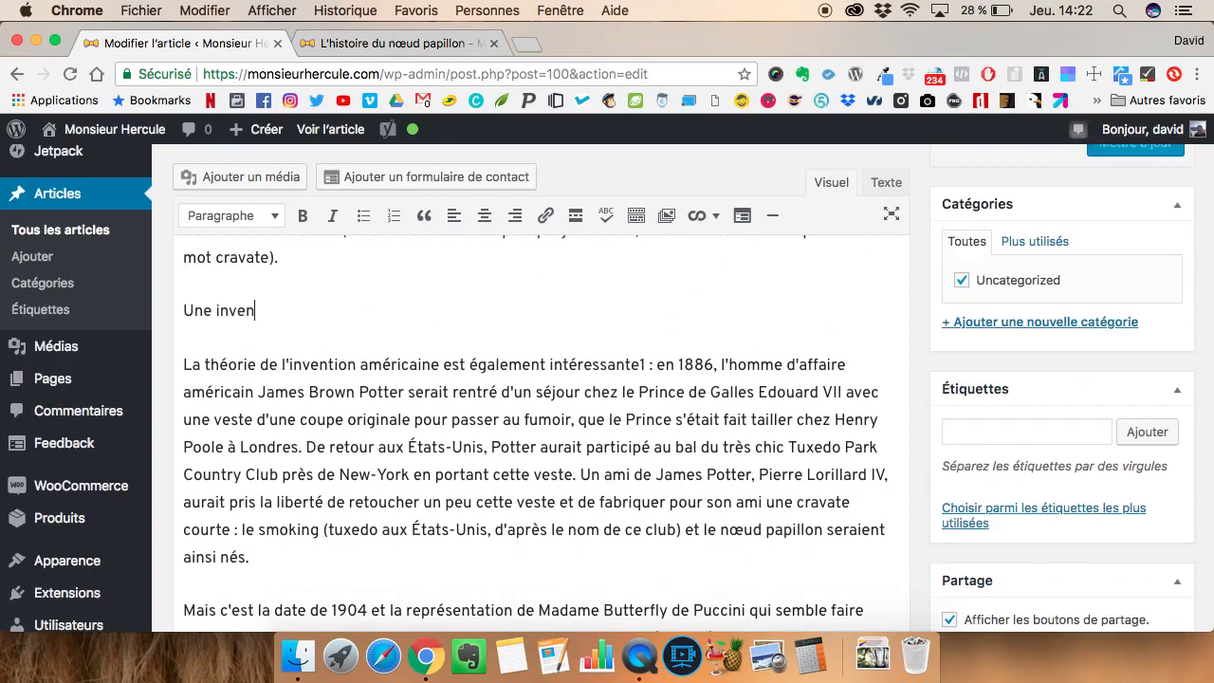
type("tion amé")
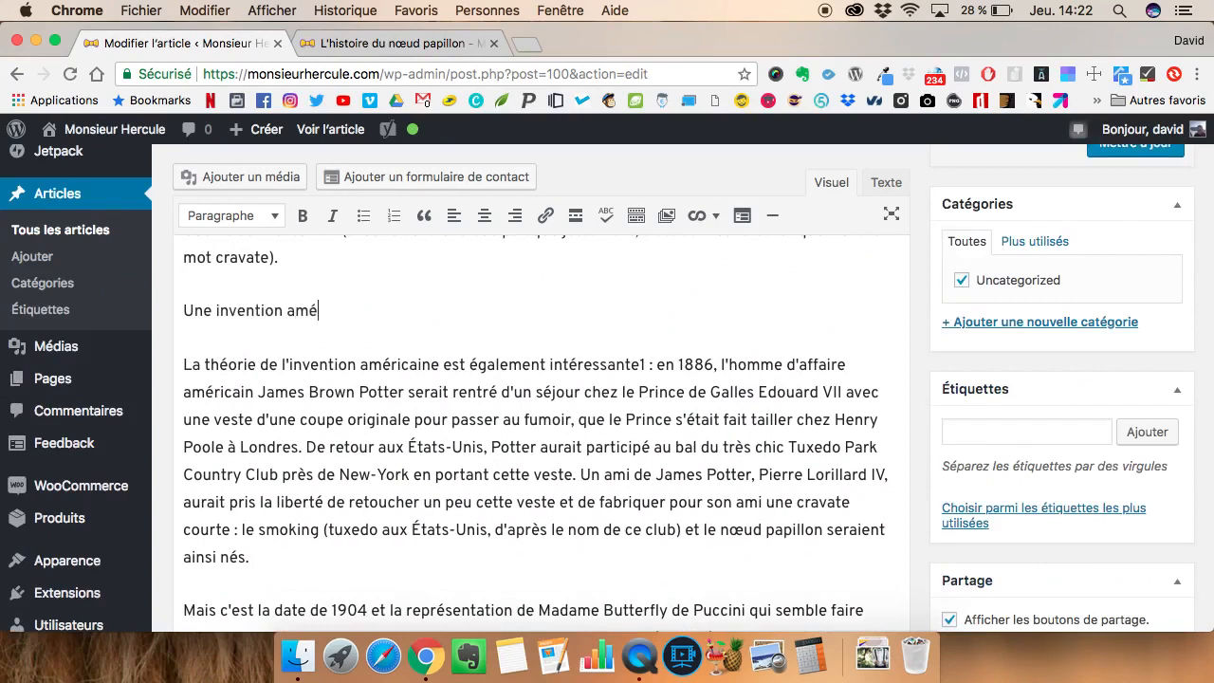
type("ricaine ?")
Format the line "Une invention américaine ?" as a Titre 2 heading
triple_click(285, 310)
left_click(260, 215)
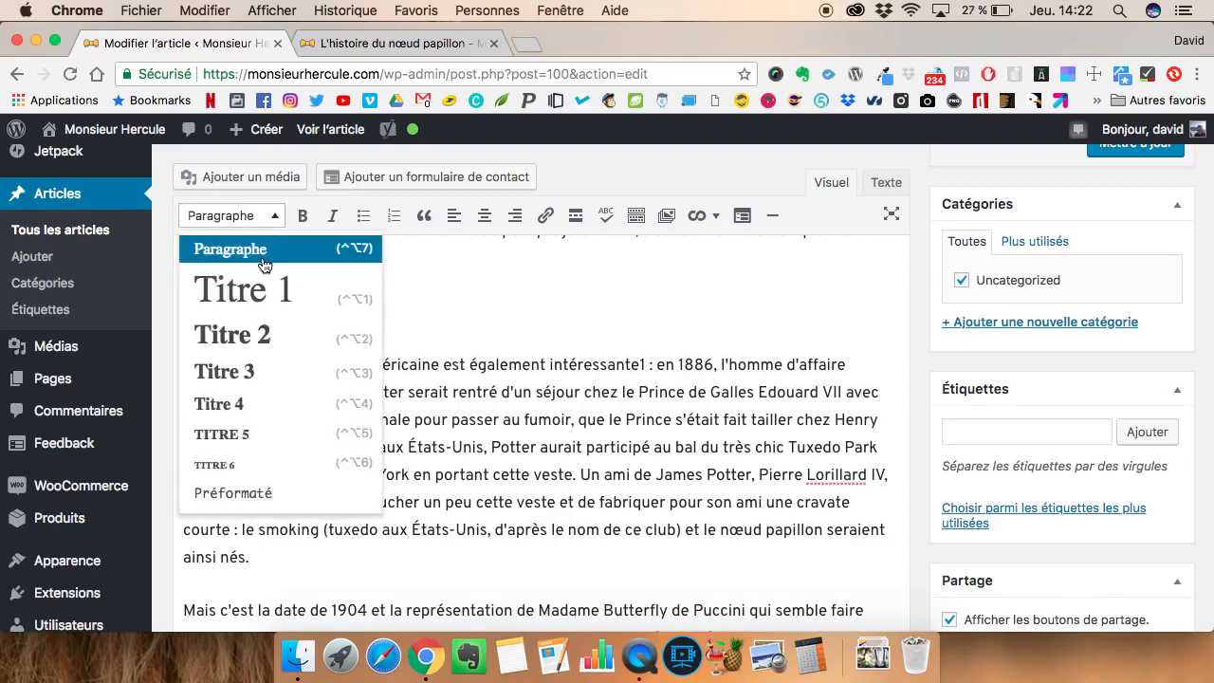
left_click(256, 334)
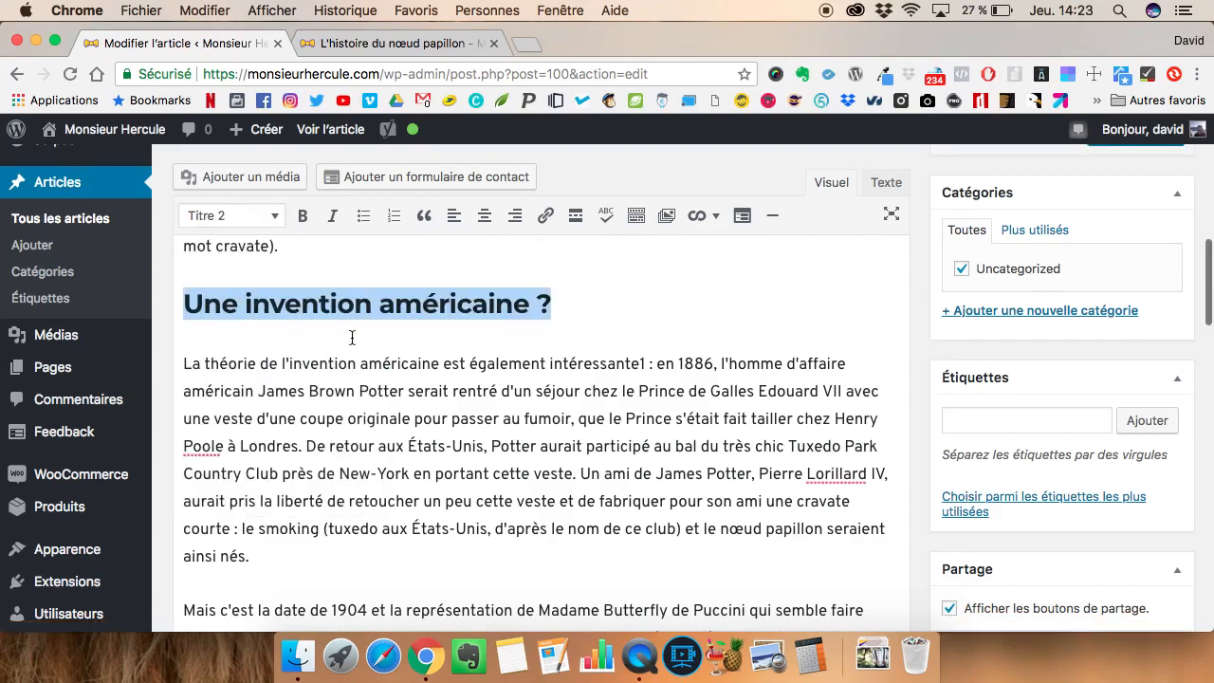
Review the rest of the article text and the Yoast Lisibilité results on missing subheadings
scroll(604, 319, "down", 5)
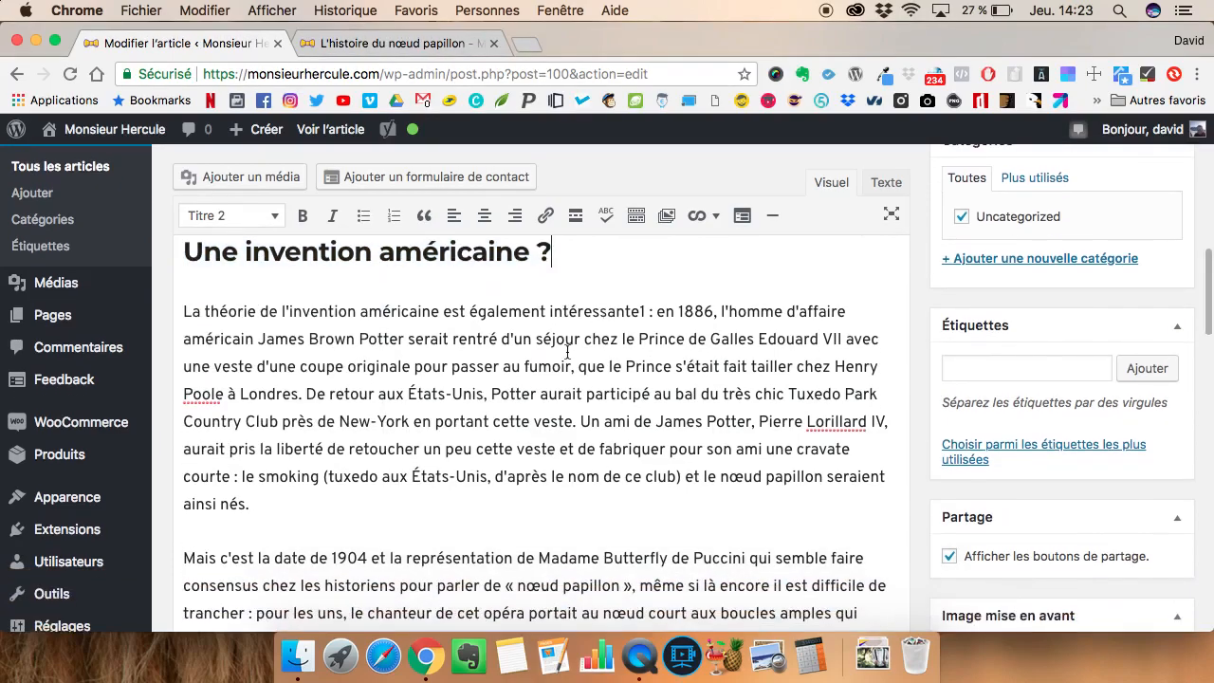
scroll(568, 352, "down", 8)
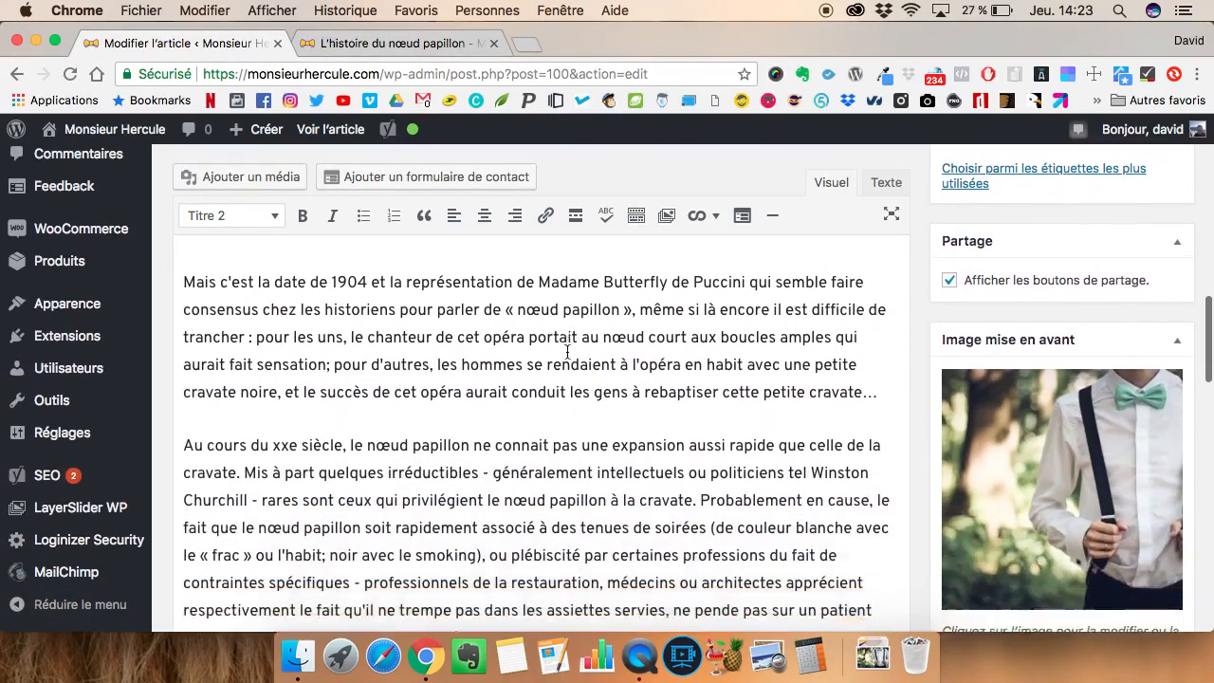
scroll(567, 352, "down", 3)
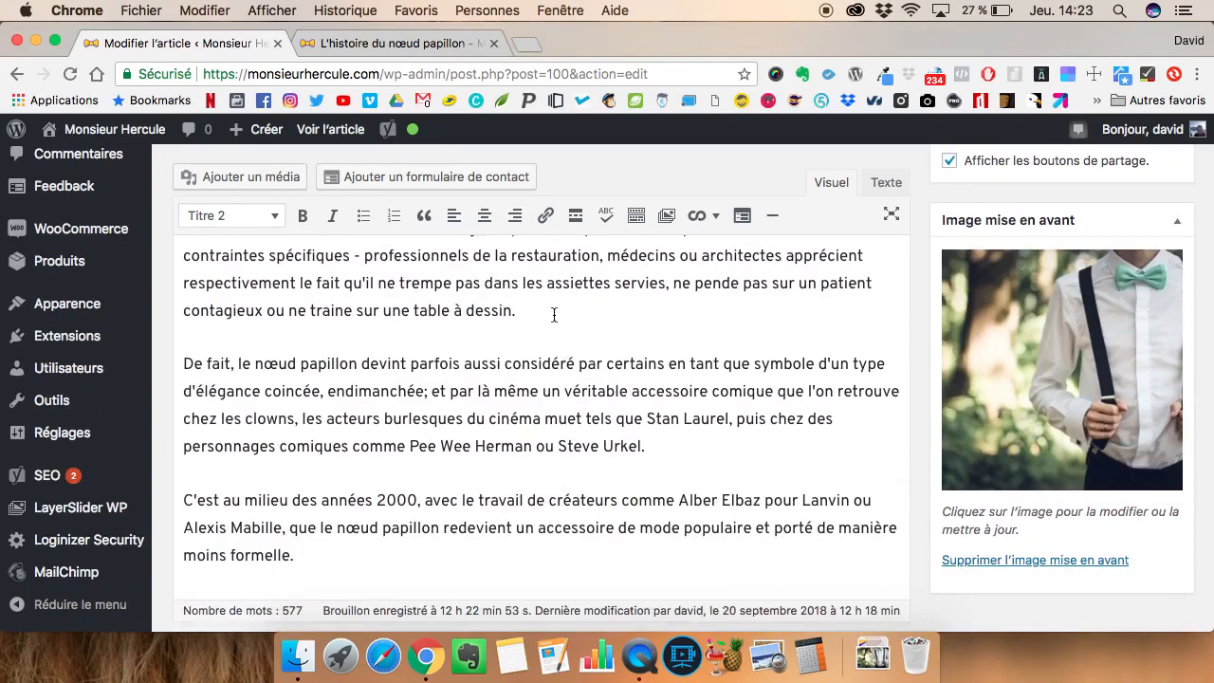
scroll(676, 380, "up", 2)
scroll(675, 380, "down", 10)
scroll(676, 379, "down", 3)
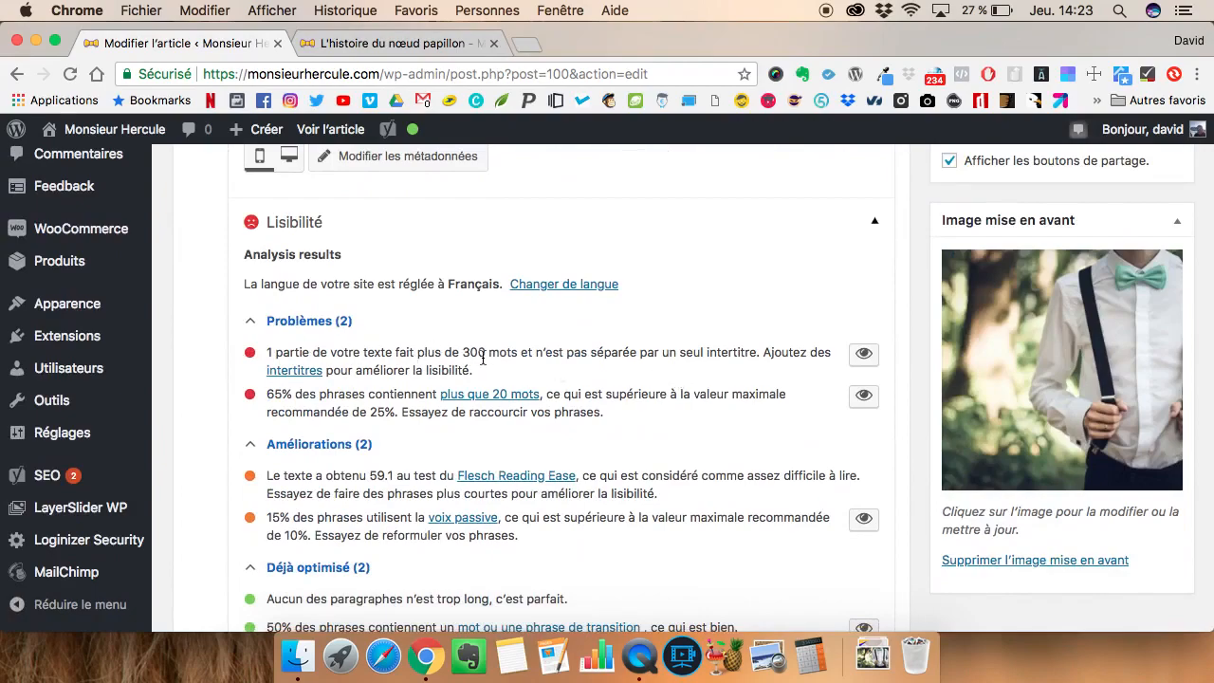
scroll(601, 349, "up", 10)
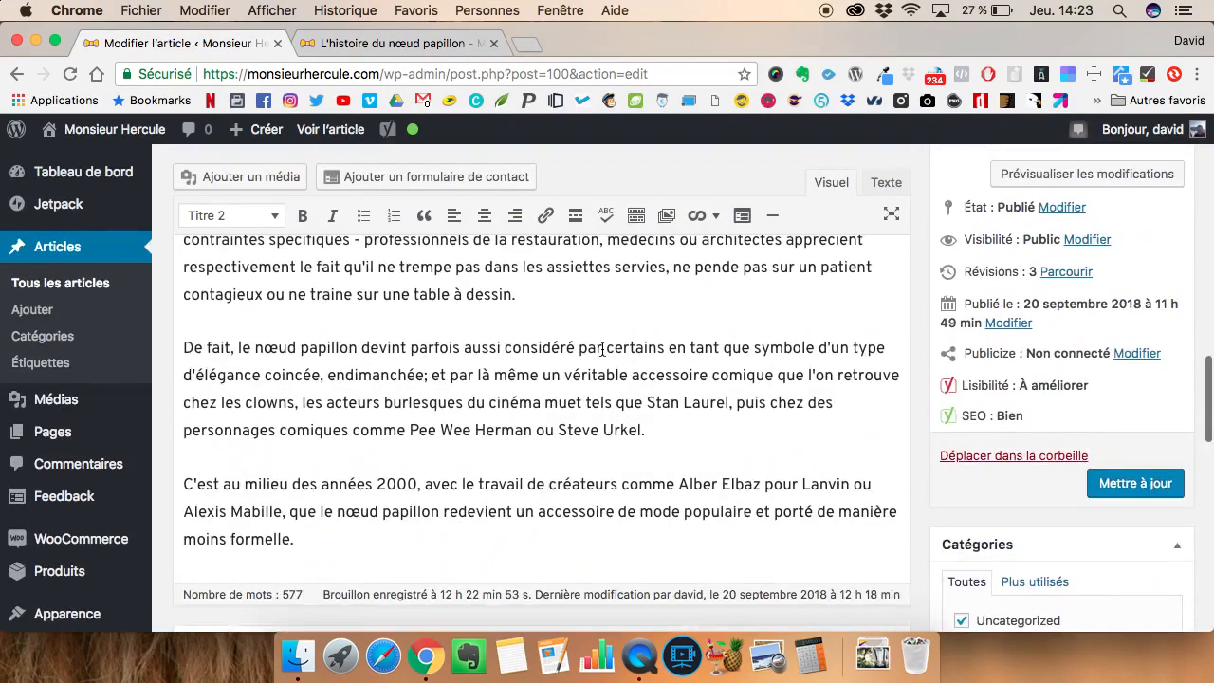
scroll(601, 349, "up", 15)
left_click(602, 349)
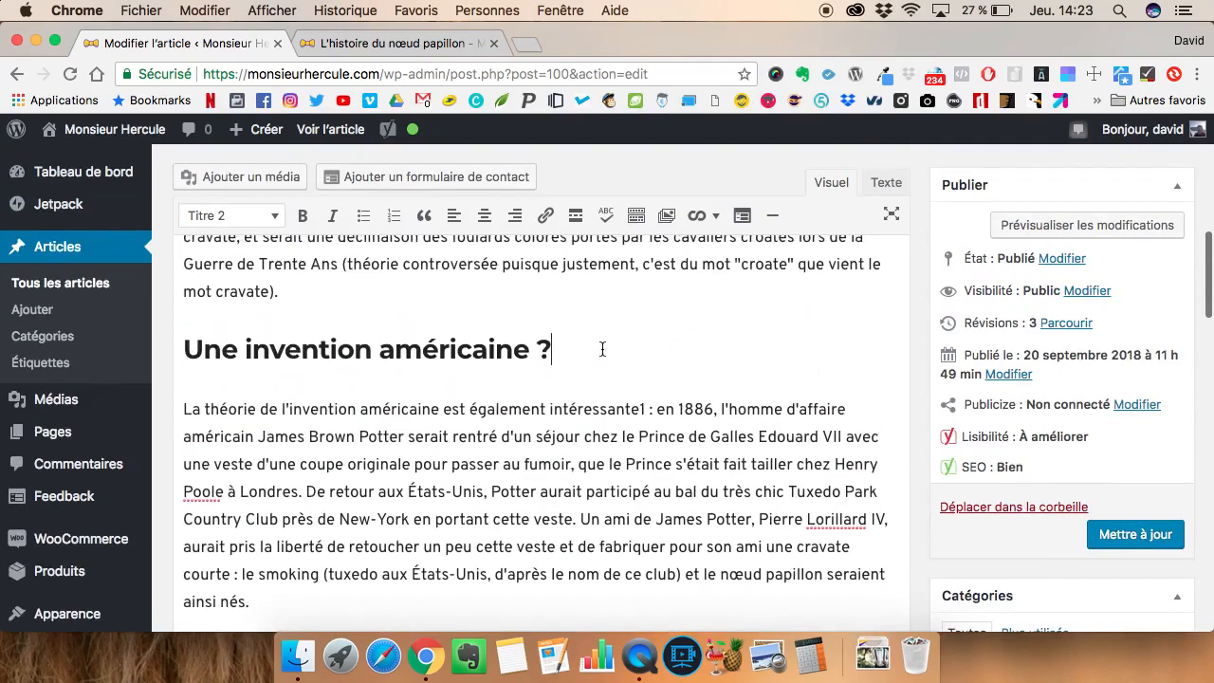
Add the line "Un accessoire moqué… mais qui revient à la mode !" above the paragraph starting "De fait, le nœud papillon"
scroll(602, 349, "down", 15)
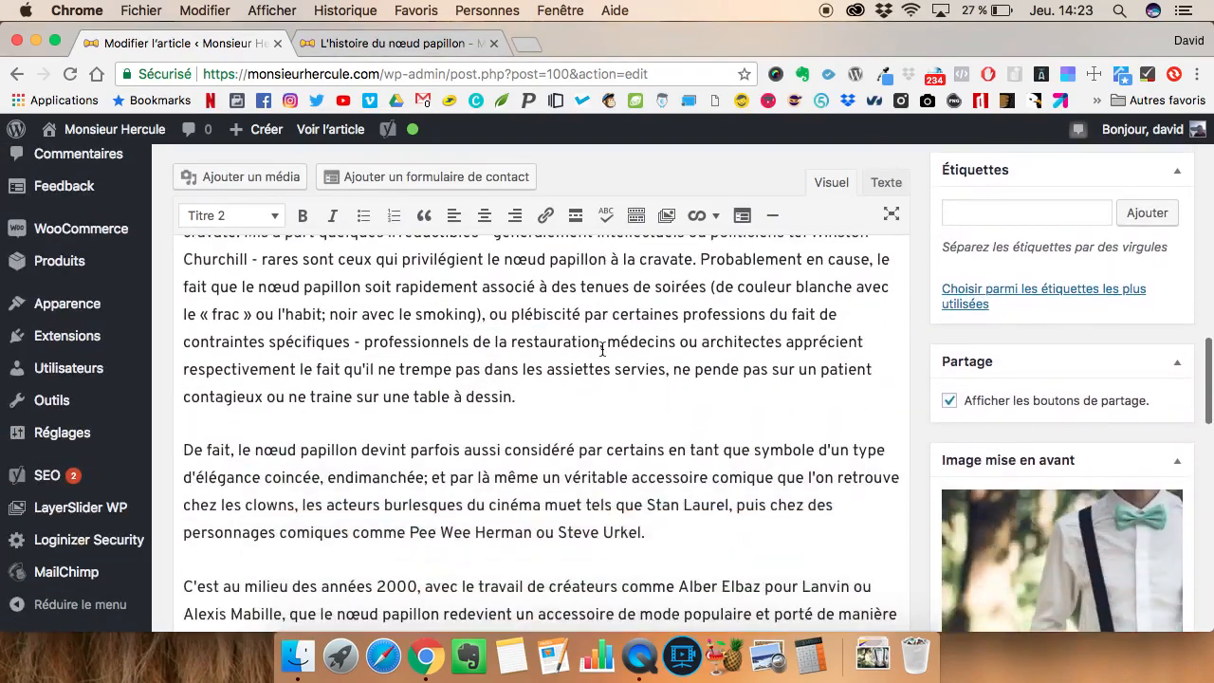
scroll(602, 349, "up", 4)
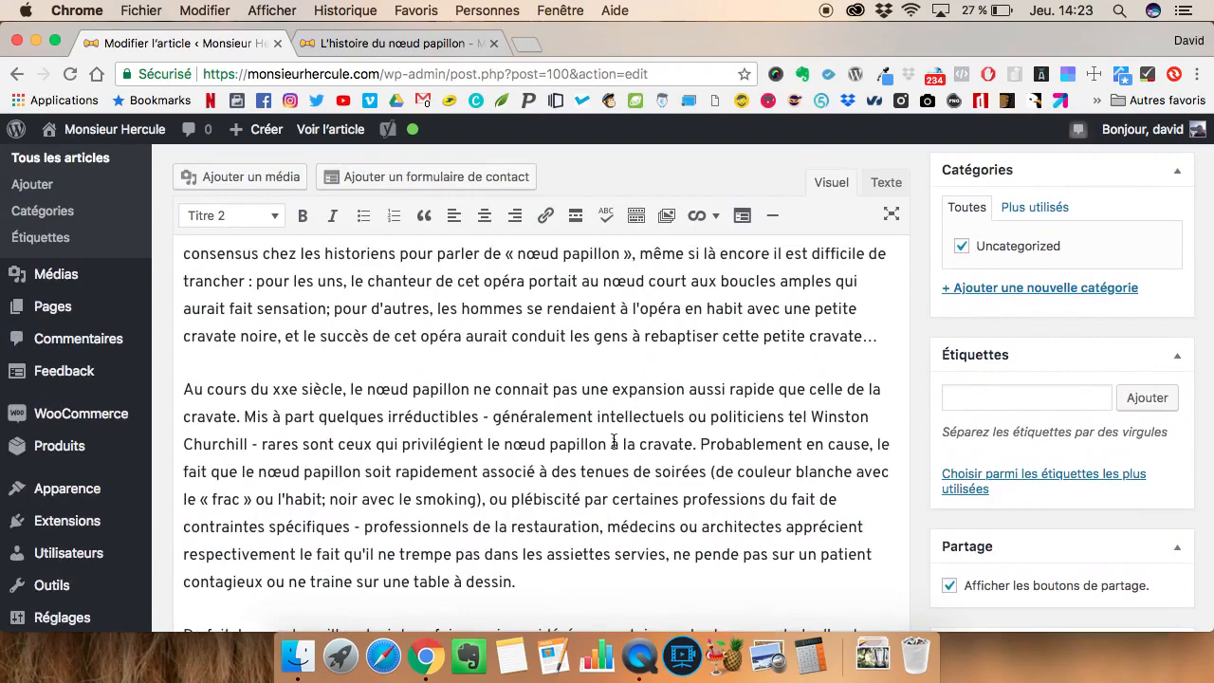
scroll(614, 442, "down", 1)
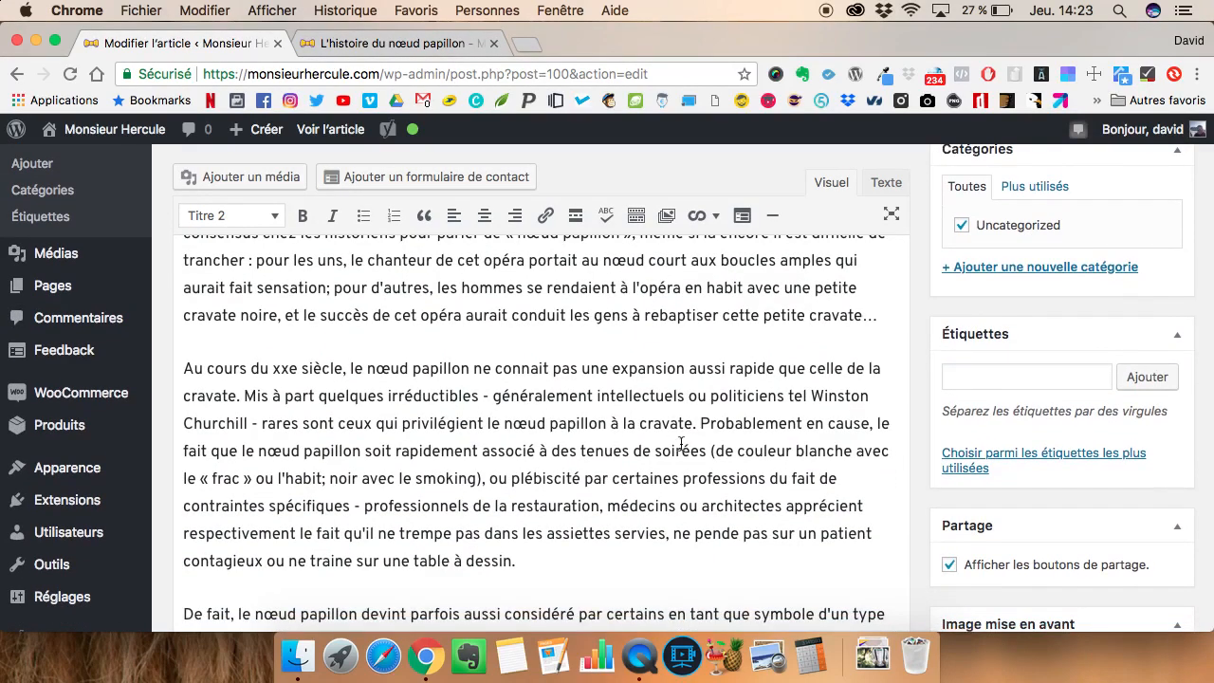
left_click(896, 317)
scroll(737, 395, "down", 5)
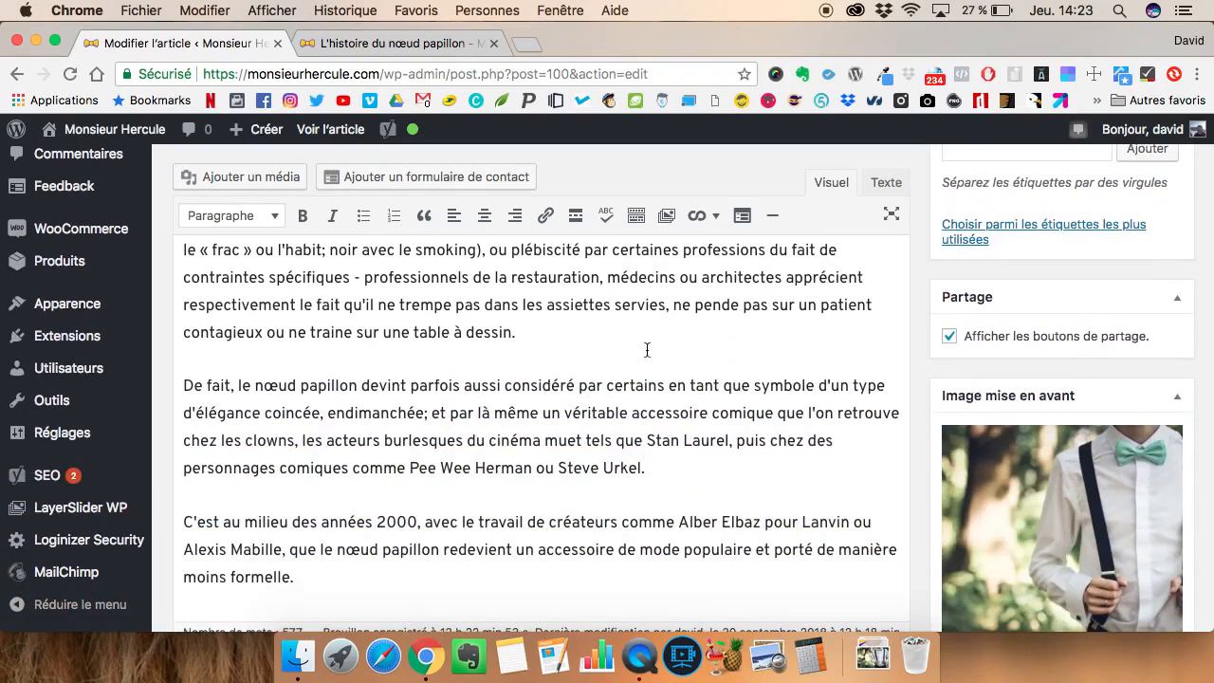
key("Return")
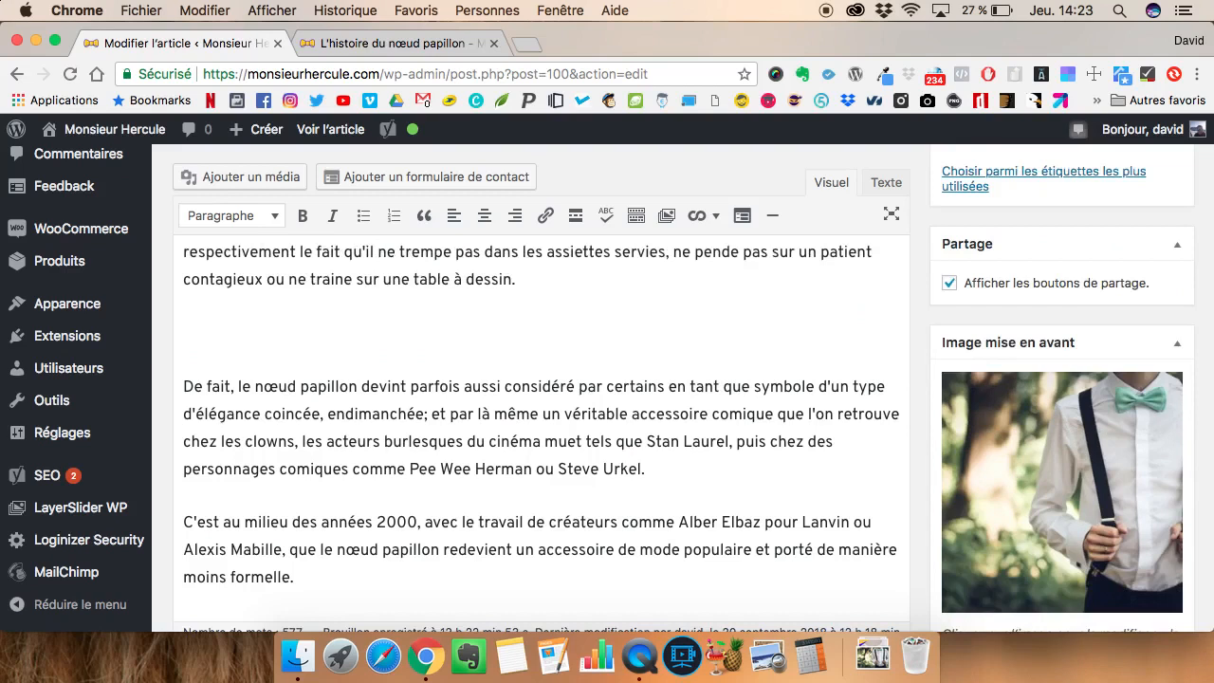
type("Un accessoire moqué")
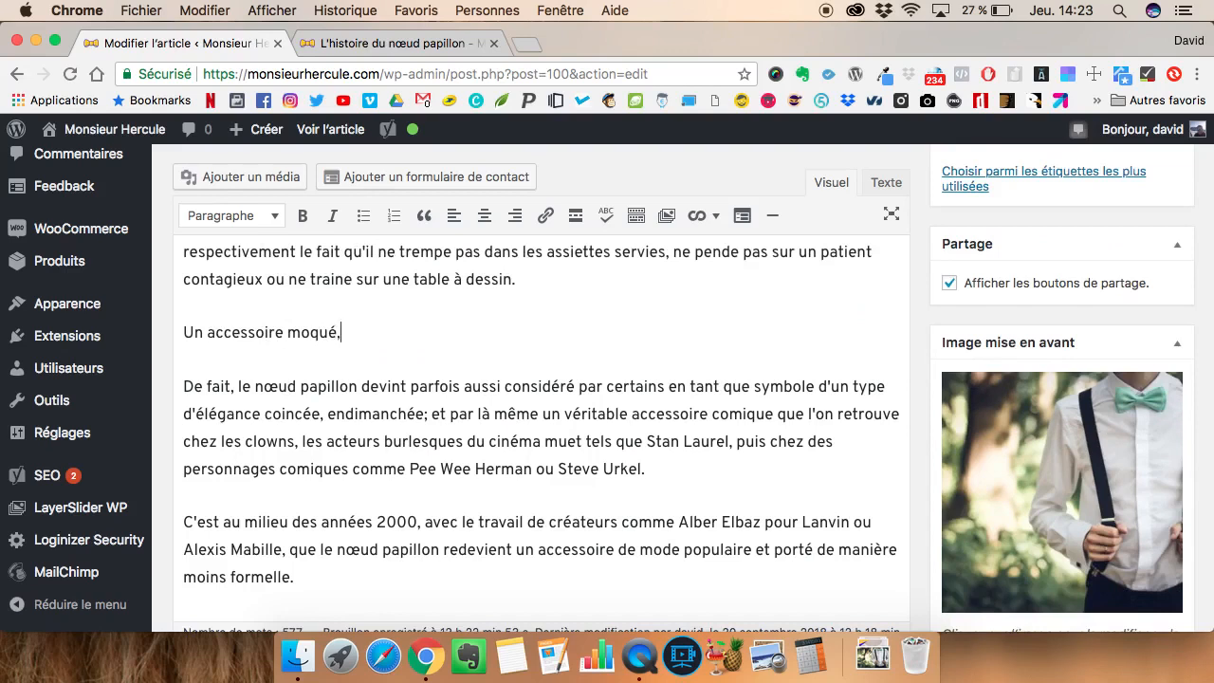
type("… mais qui revien")
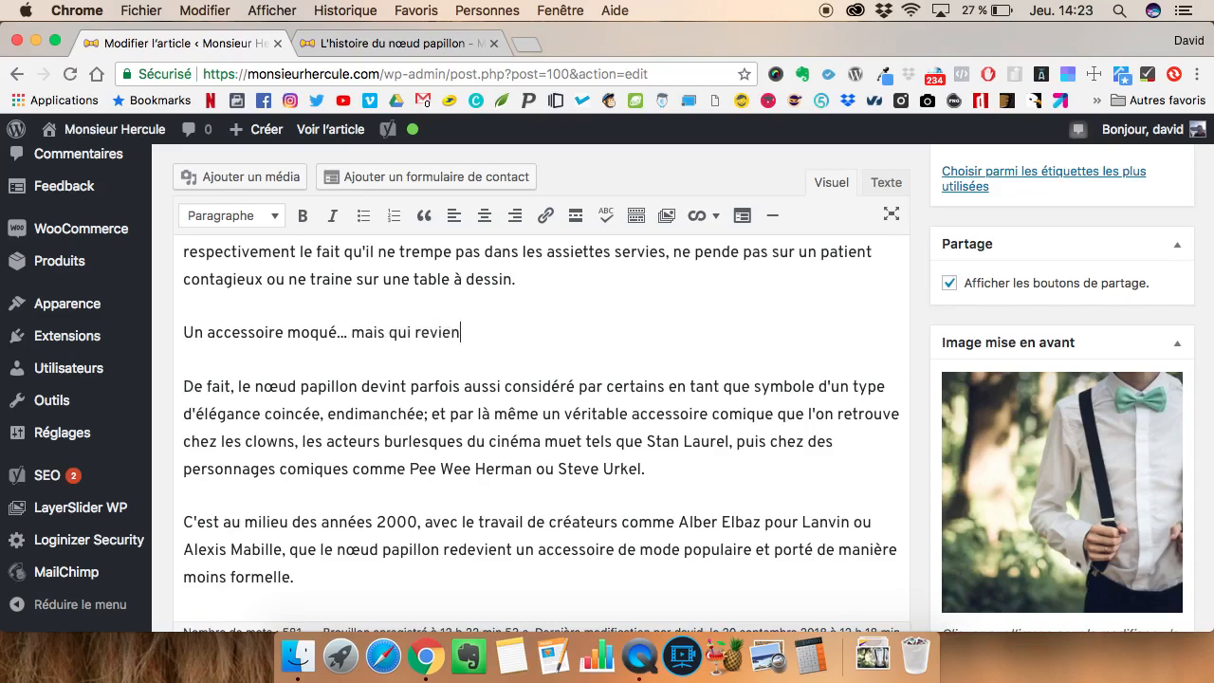
type("t à la mode !")
Format the line "Un accessoire moqué… mais qui revient à la mode !" as a Titre 2 heading
triple_click(489, 332)
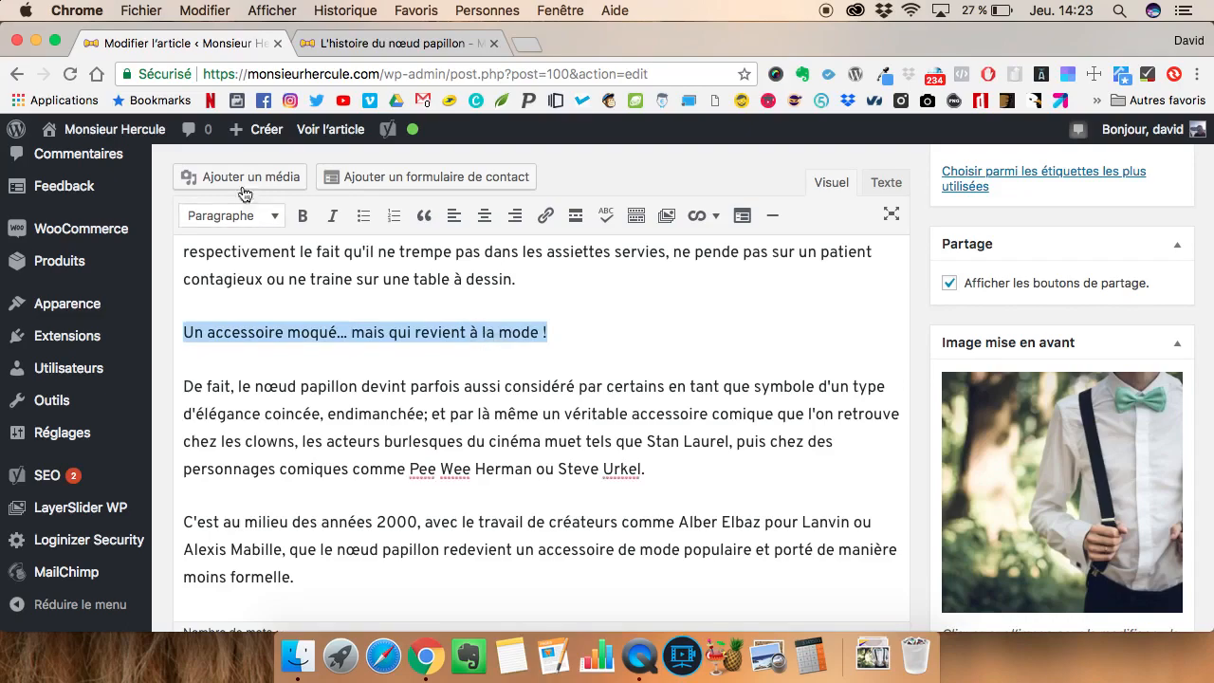
left_click(241, 219)
left_click(218, 336)
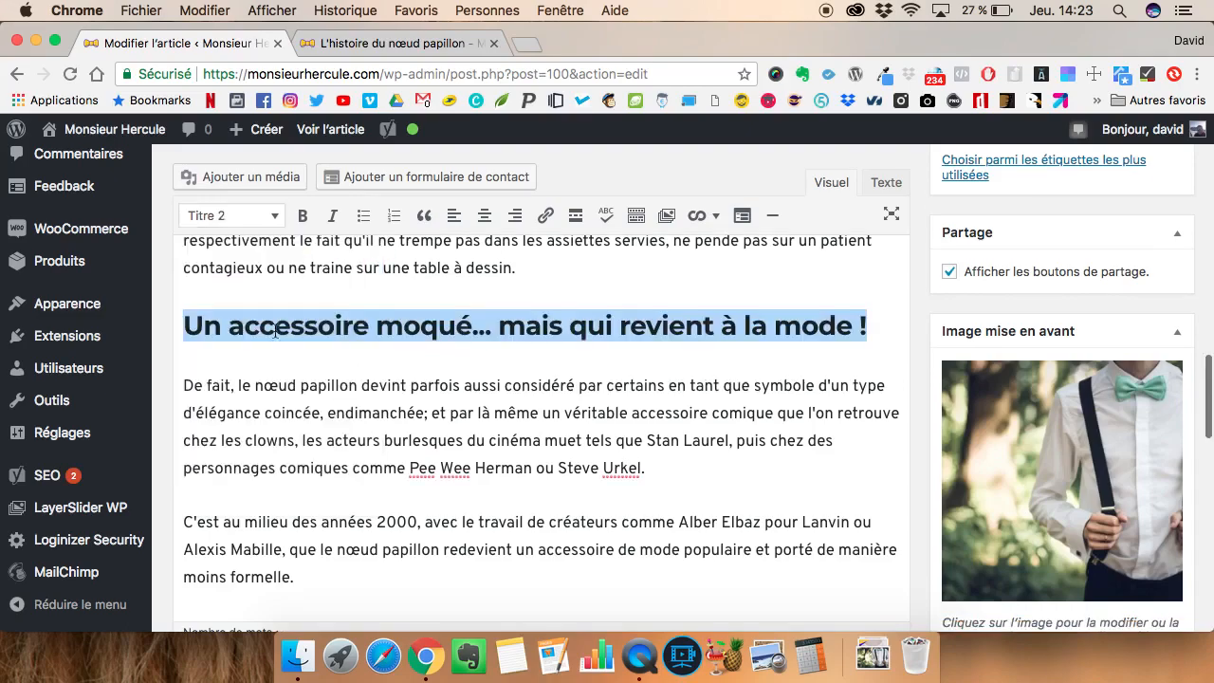
left_click(551, 332)
left_click(564, 412)
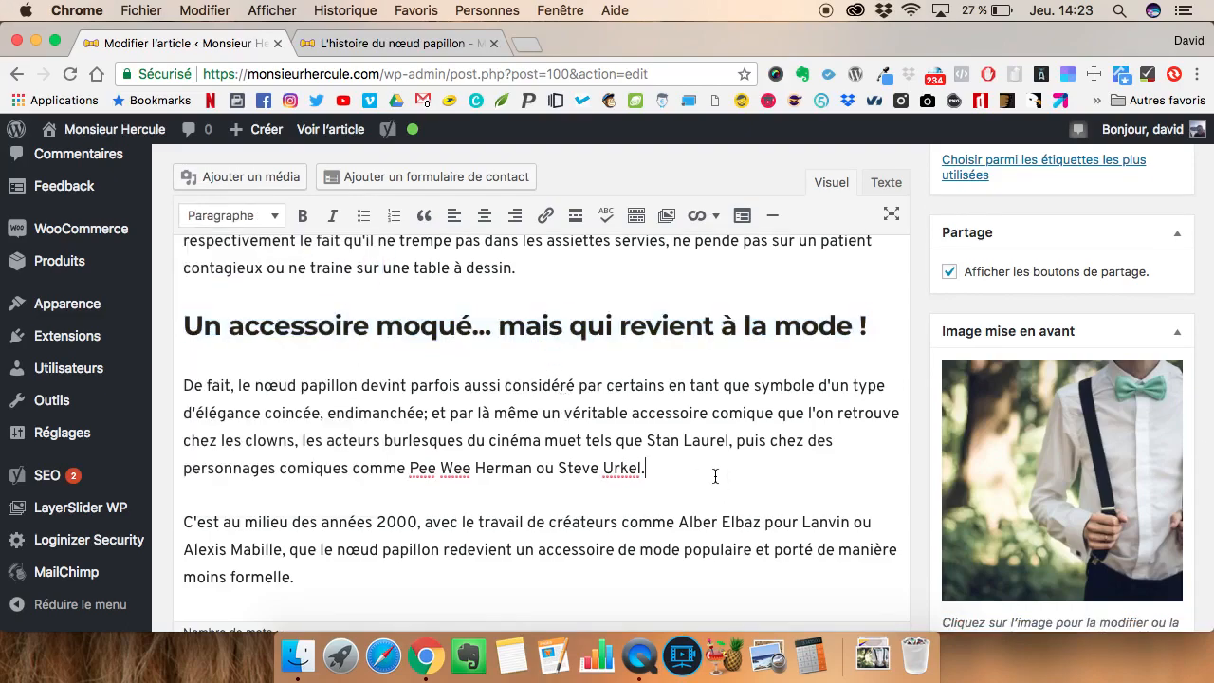
Update the published article with the added subheadings
scroll(715, 475, "up", 10)
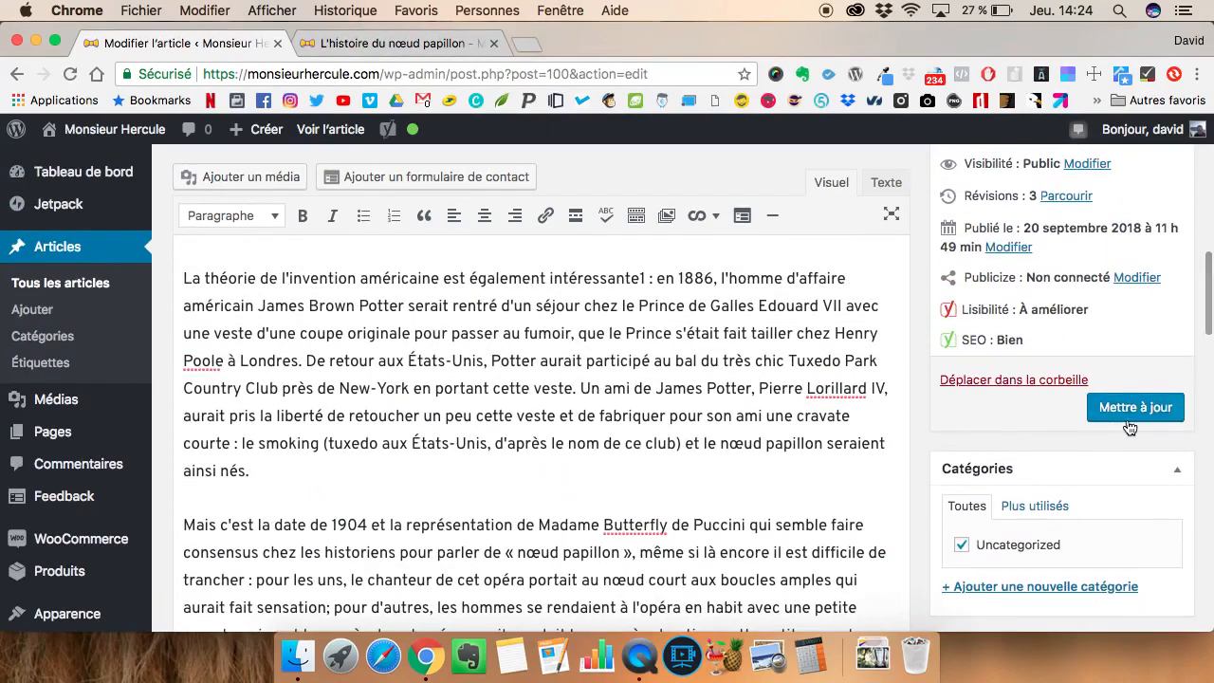
left_click(1130, 417)
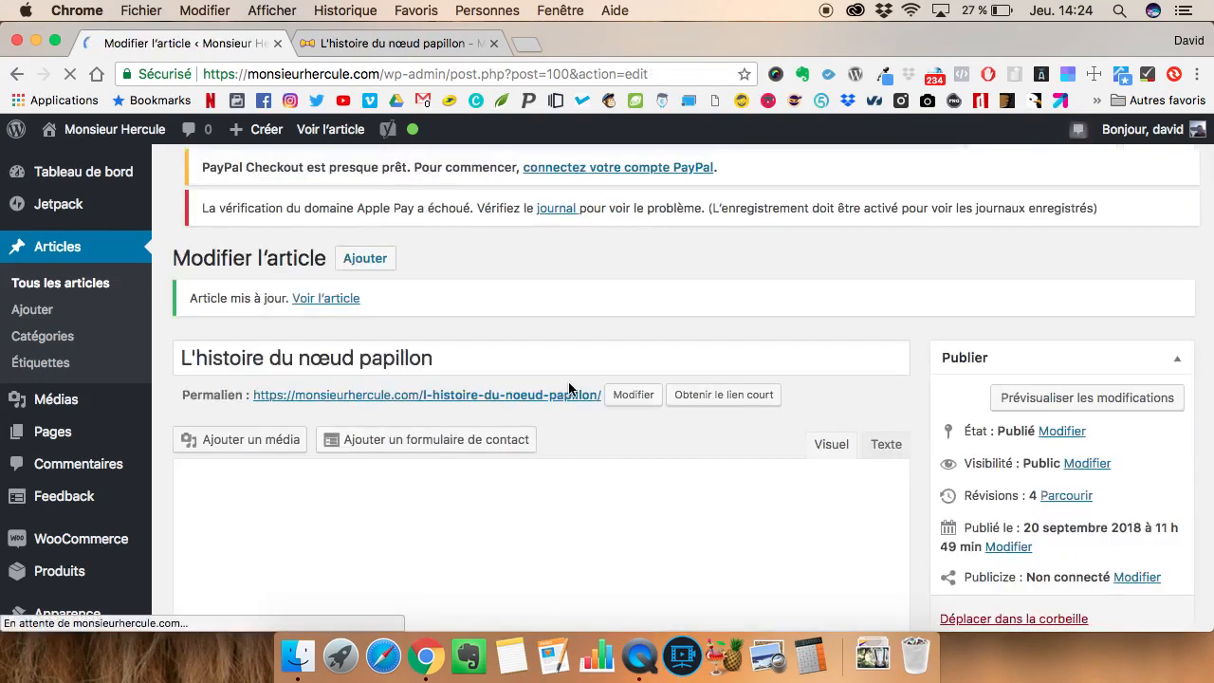
scroll(570, 383, "down", 5)
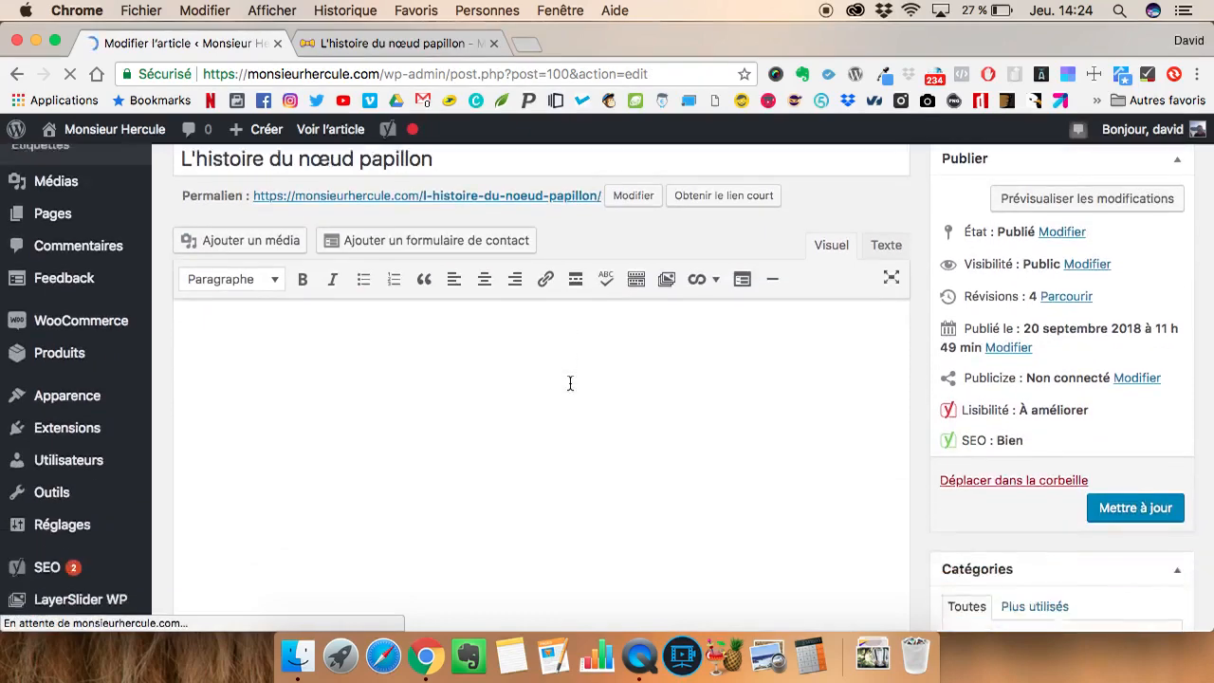
Reload the published article page and check how the new subheadings appear in the text
left_click(400, 55)
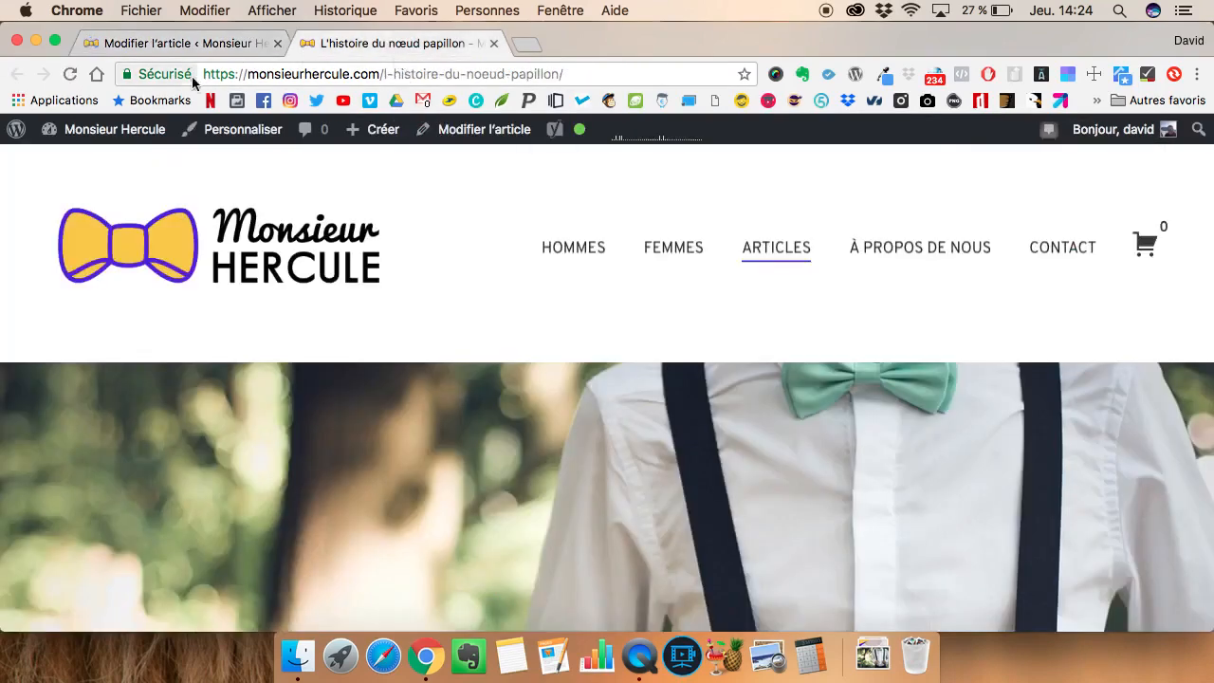
left_click(71, 74)
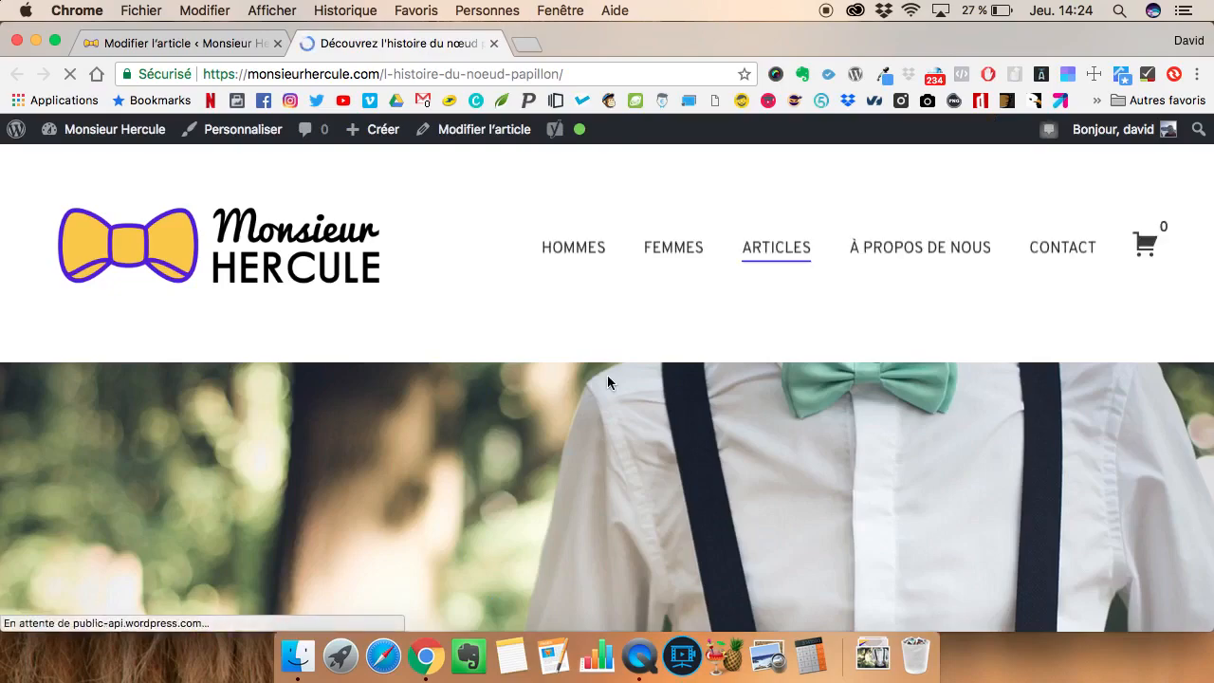
scroll(607, 375, "down", 10)
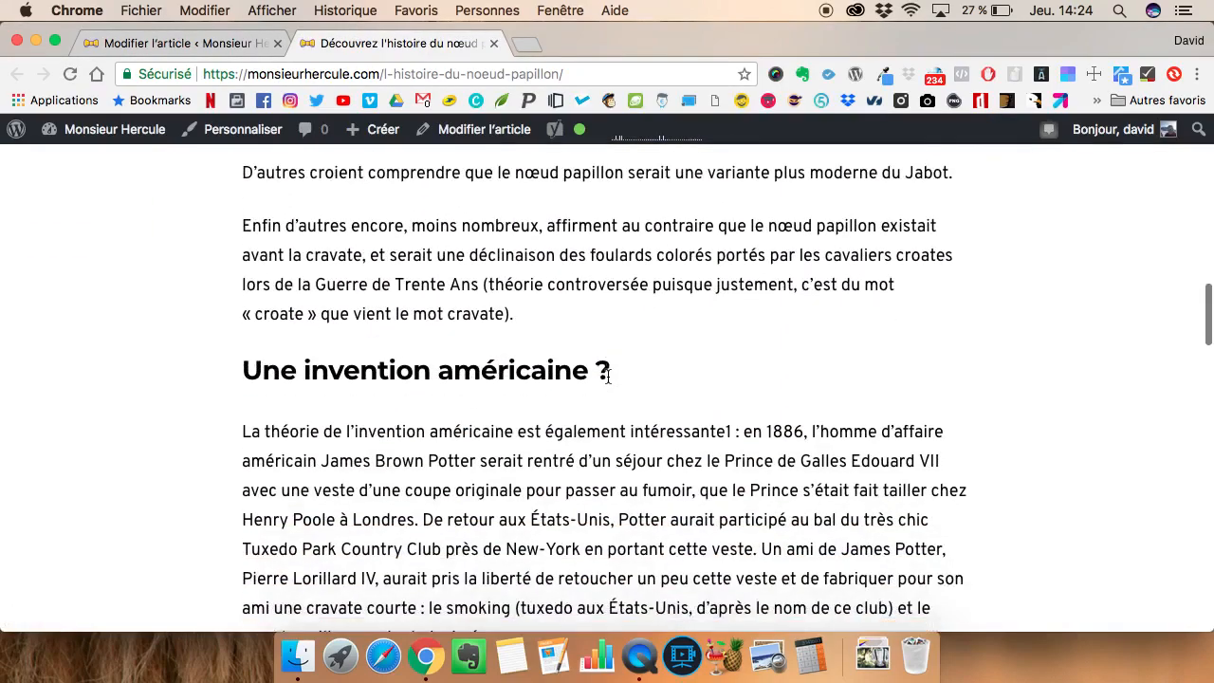
scroll(608, 377, "down", 12)
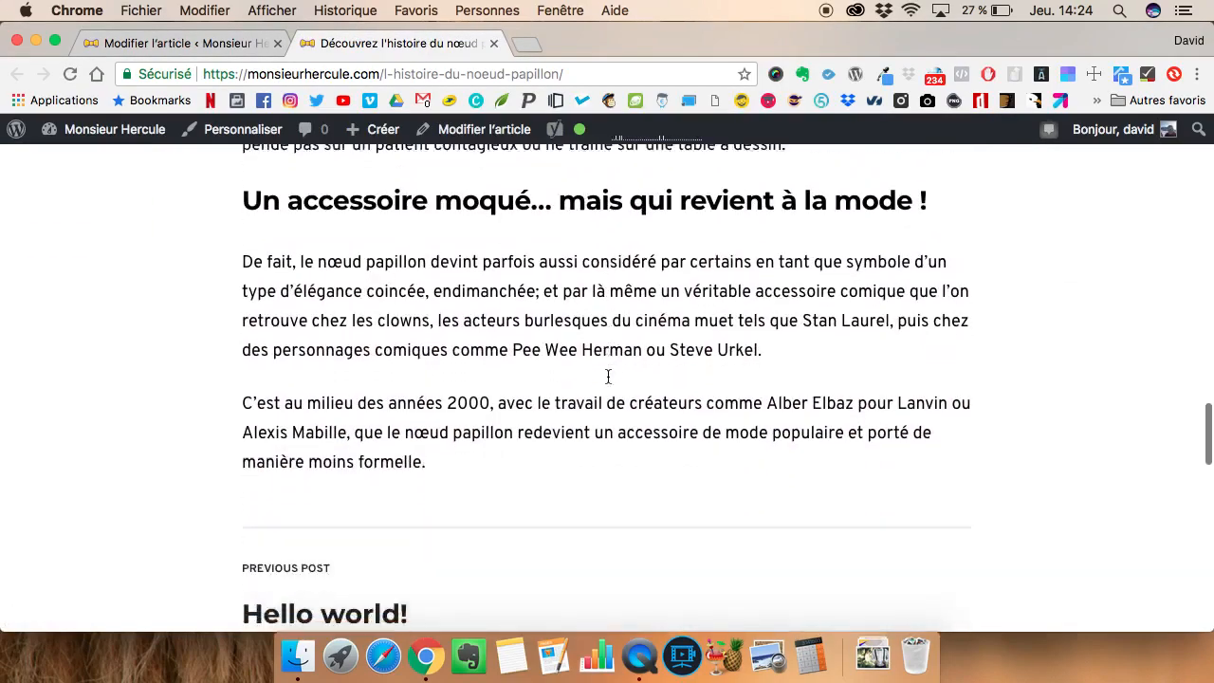
Return to the article editor and examine the problems and improvements in the Yoast Lisibilité analysis
left_click(167, 42)
scroll(502, 435, "down", 15)
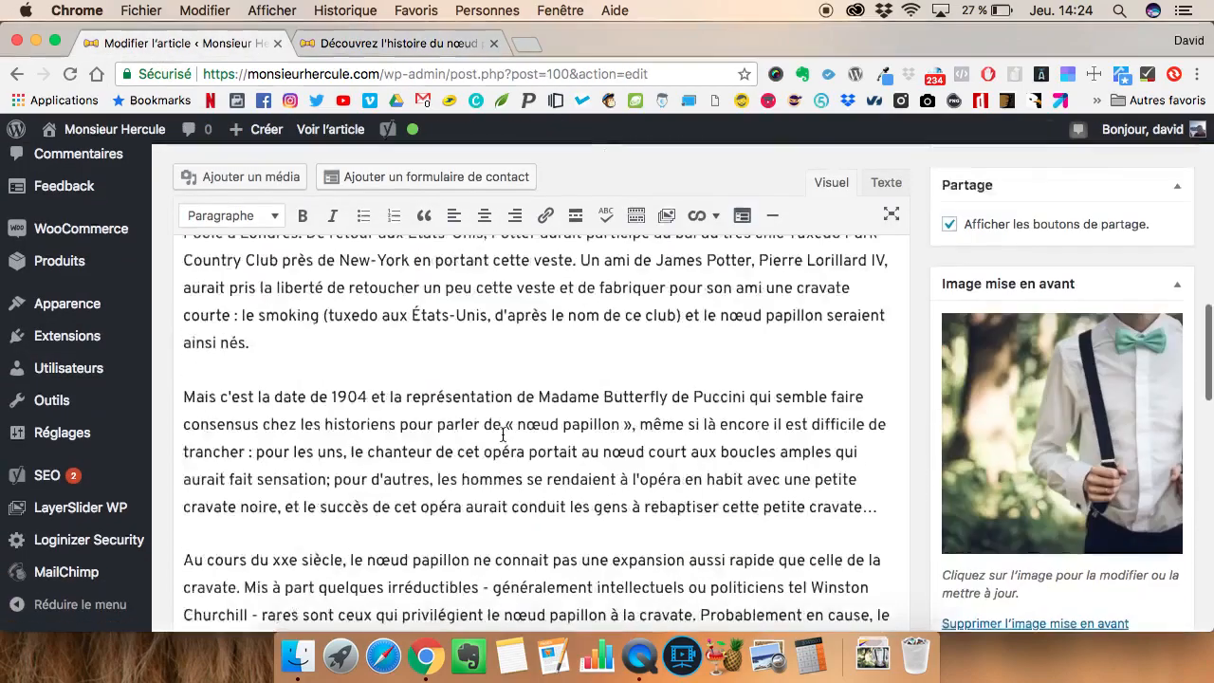
scroll(503, 435, "down", 8)
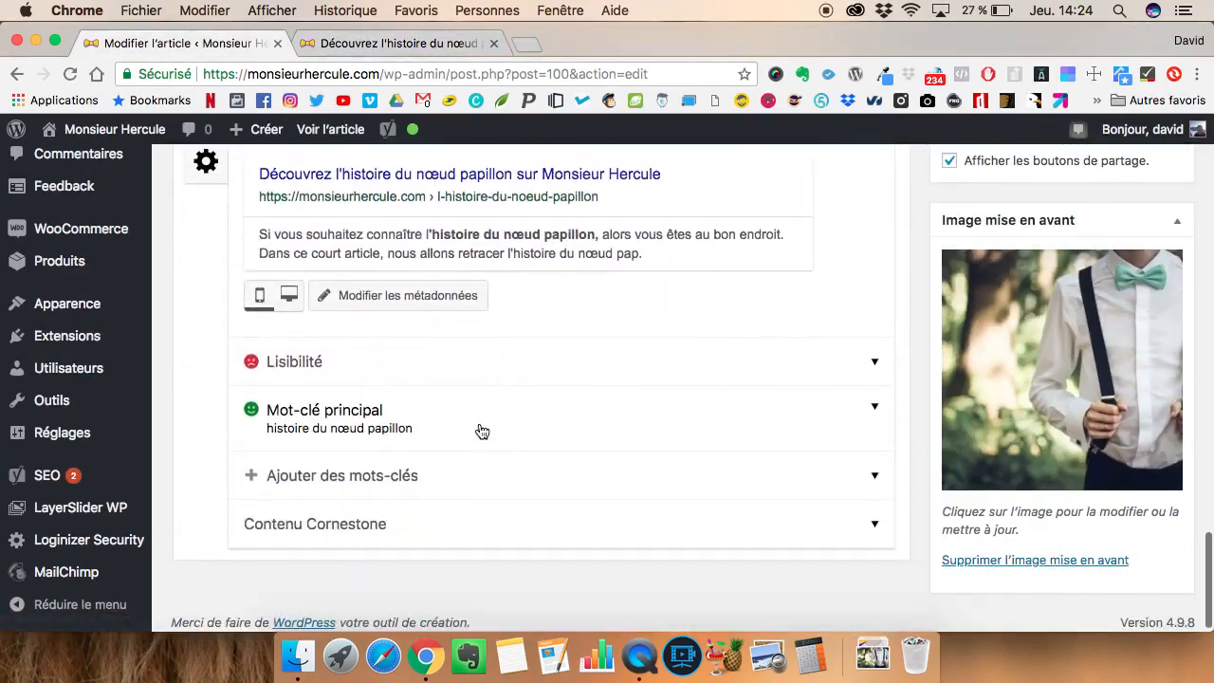
left_click(422, 373)
scroll(465, 417, "down", 2)
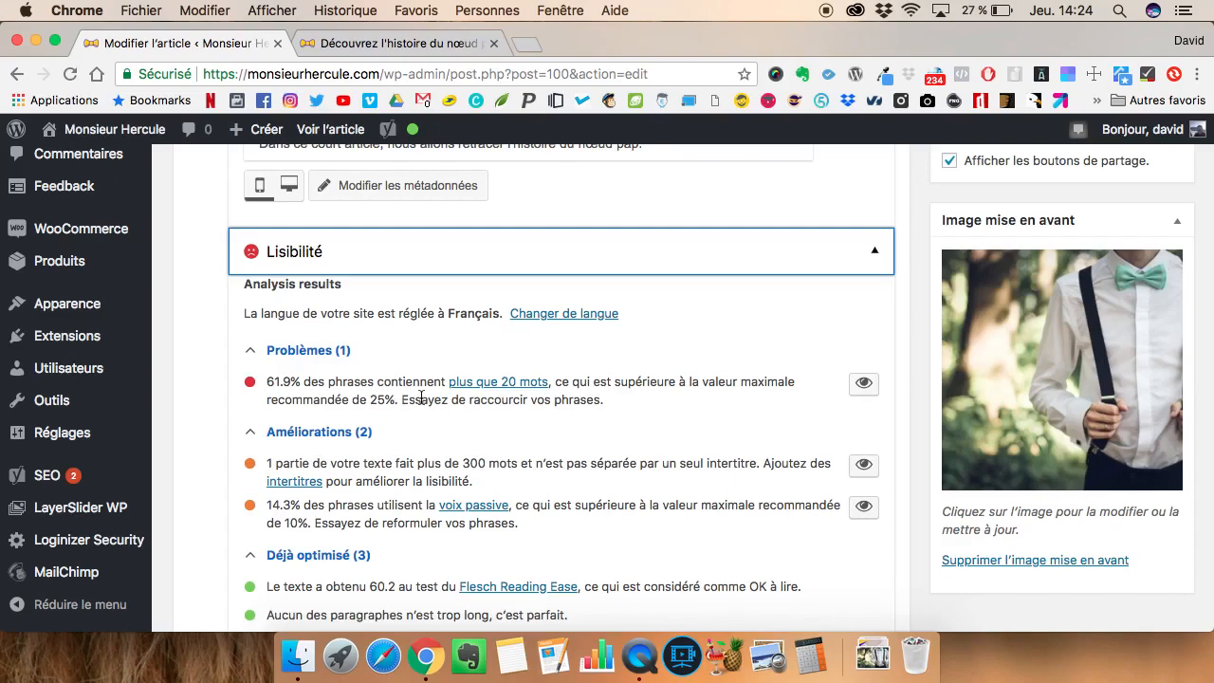
scroll(422, 397, "up", 20)
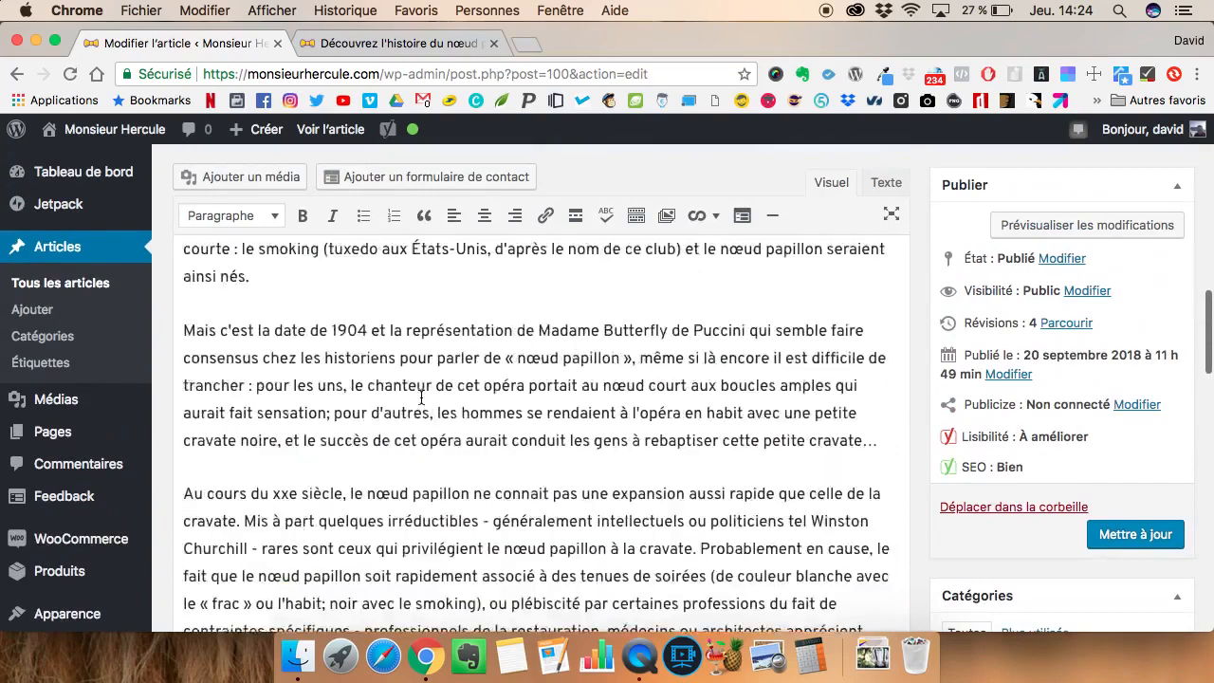
Split the first sentence under "Le nœud papillon et la cravate" after "la séparation de la cravate", starting a new sentence with "C'est-à-dire"
scroll(421, 397, "up", 15)
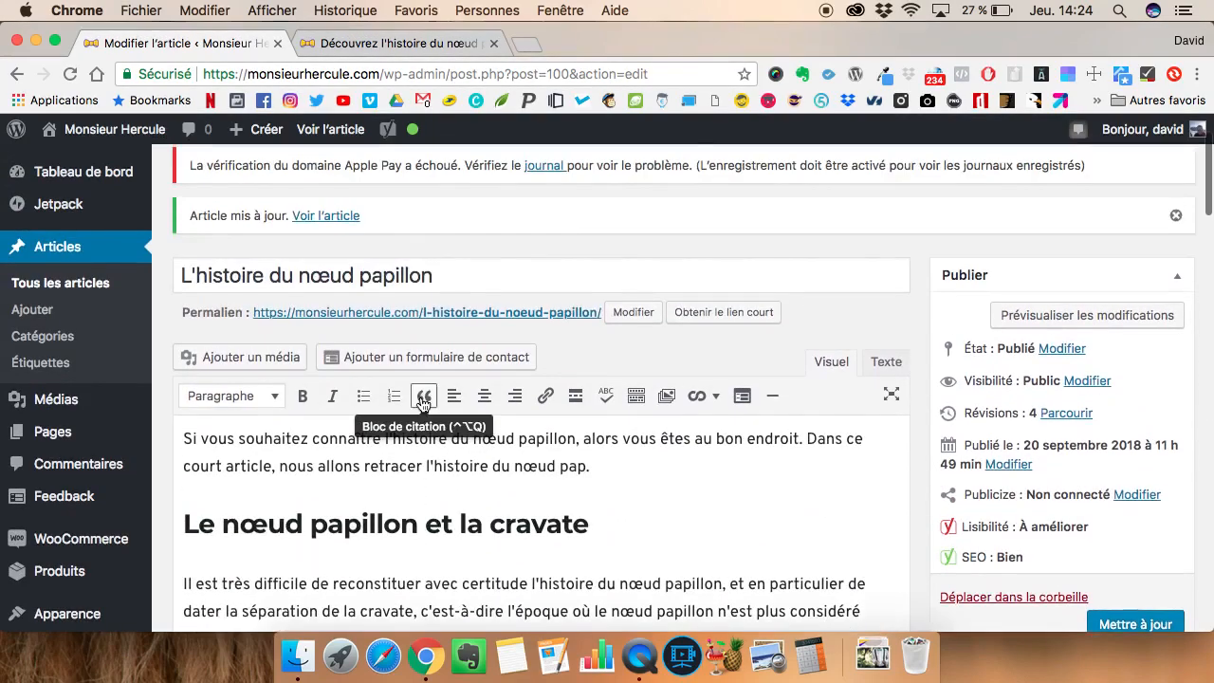
scroll(421, 398, "down", 2)
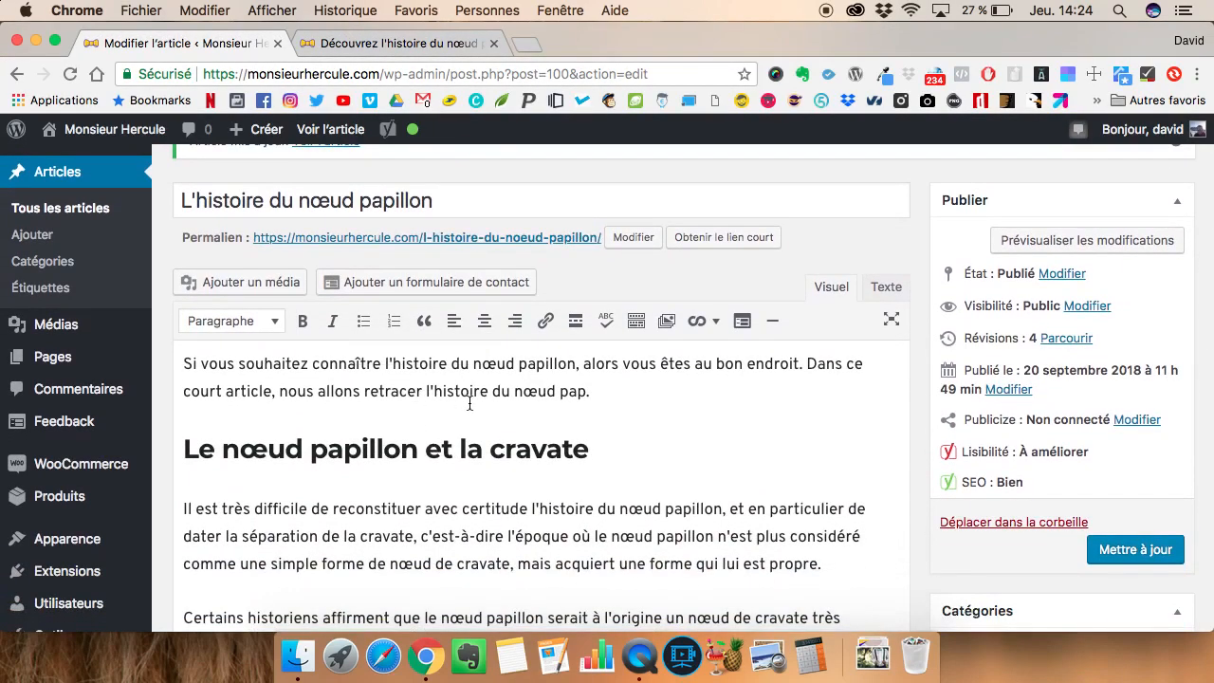
scroll(469, 403, "down", 4)
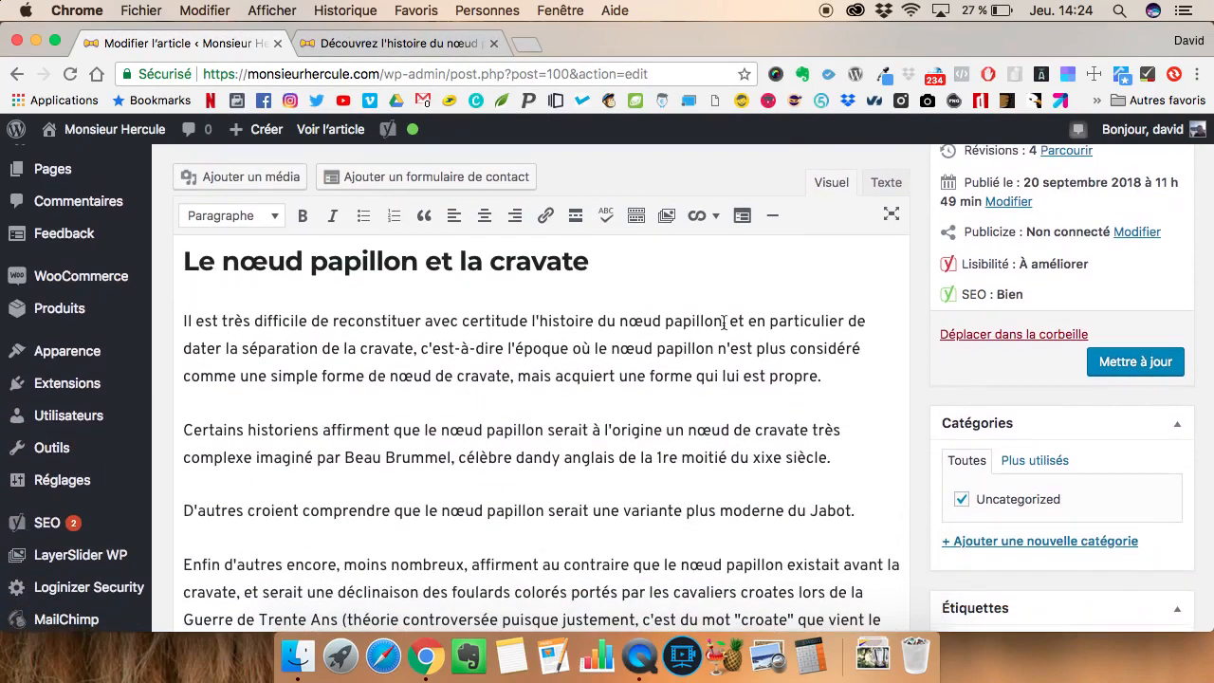
left_click(414, 347)
key("BackSpace")
type(".")
key("Right")
key("Right")
key("BackSpace")
type("C")
End the opening sentence of the same paragraph after "l'histoire du nœud papillon" and start a new one with "Et en particulier"
left_click(729, 323)
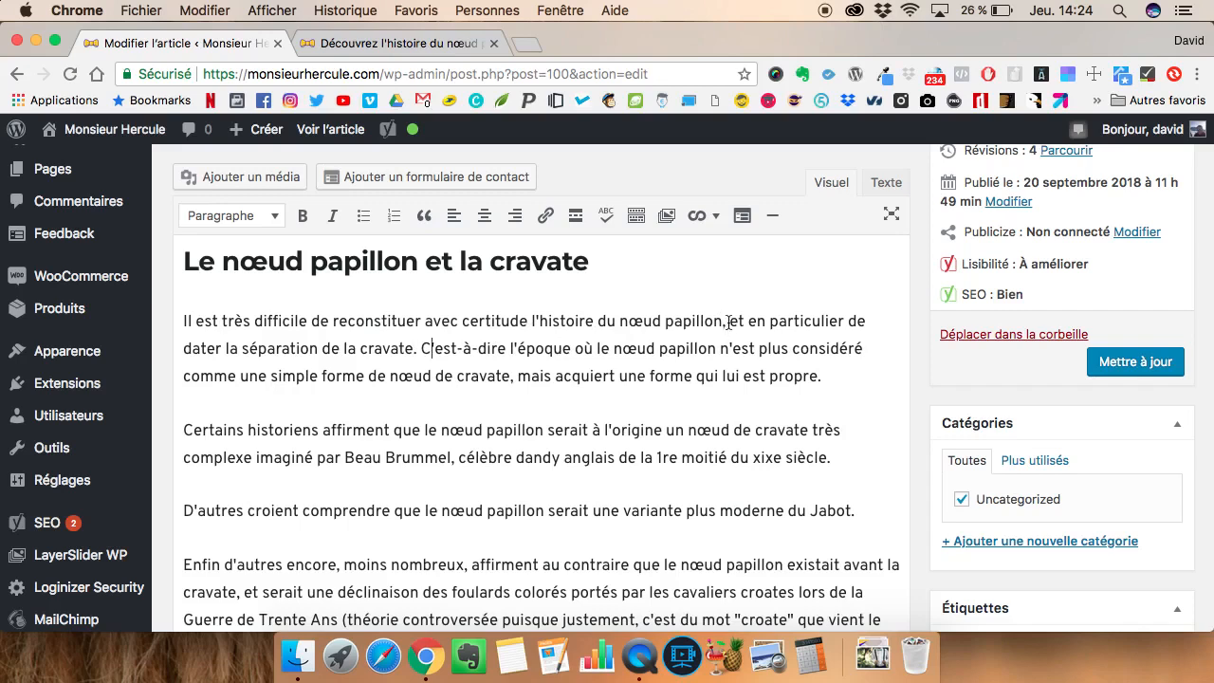
key("BackSpace")
type(".")
key("Right")
key("Right")
key("BackSpace")
type("E")
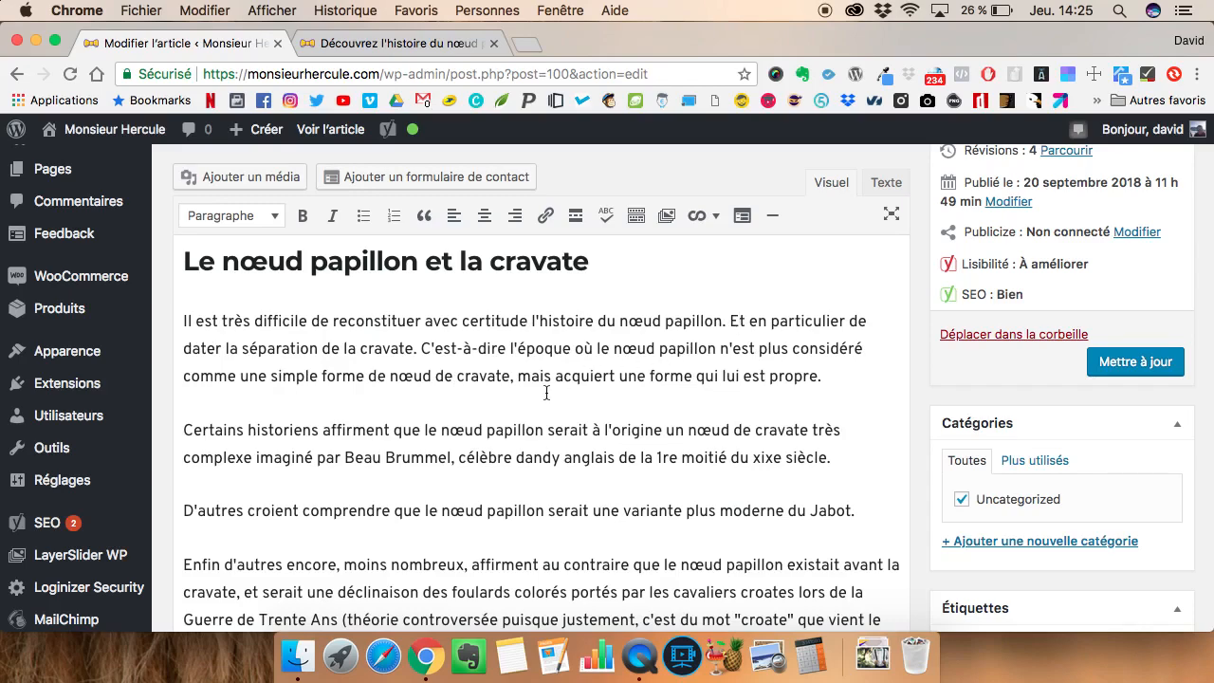
In the paragraph beginning "Enfin d'autres encore", end the sentence after "avant la cravate" and start a new one with "Et serait"
scroll(547, 393, "down", 2)
scroll(547, 392, "down", 2)
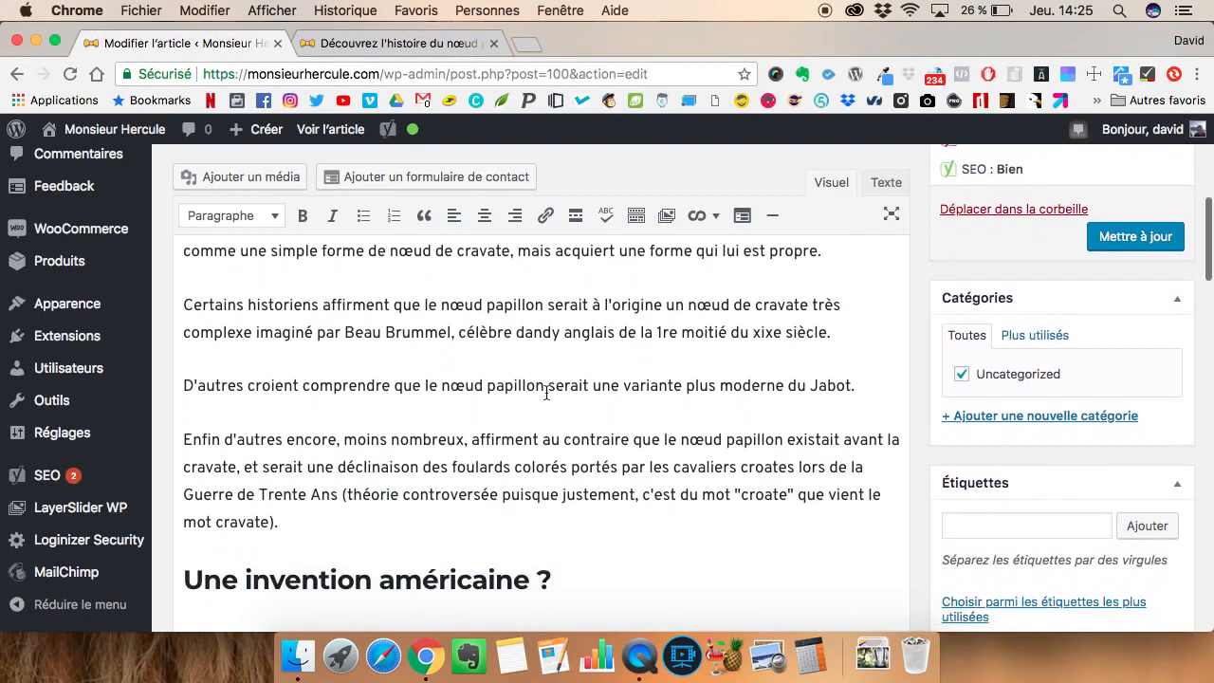
scroll(556, 389, "up", 3)
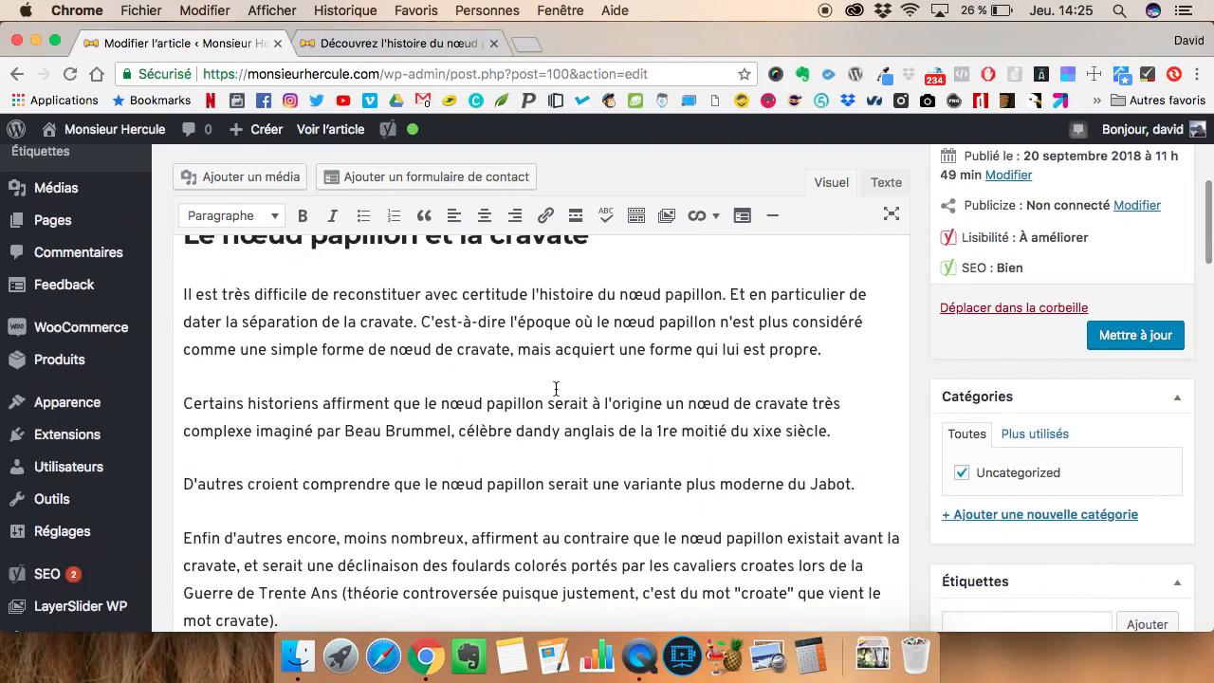
scroll(556, 389, "down", 1)
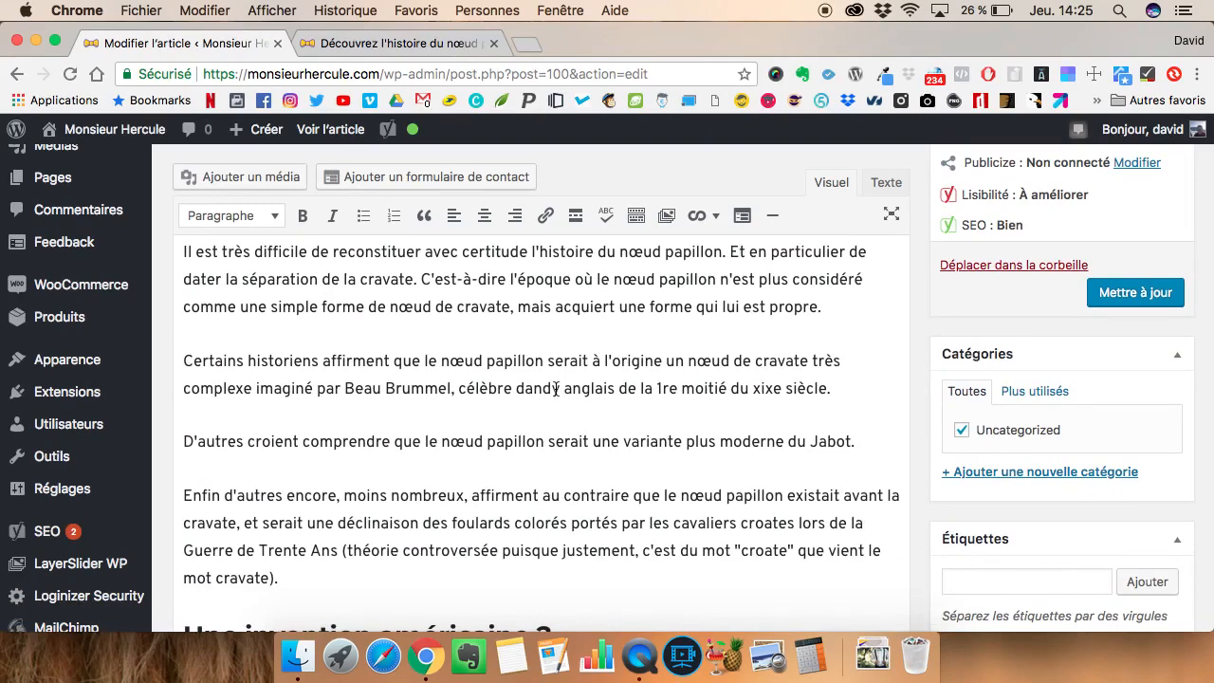
scroll(556, 389, "down", 3)
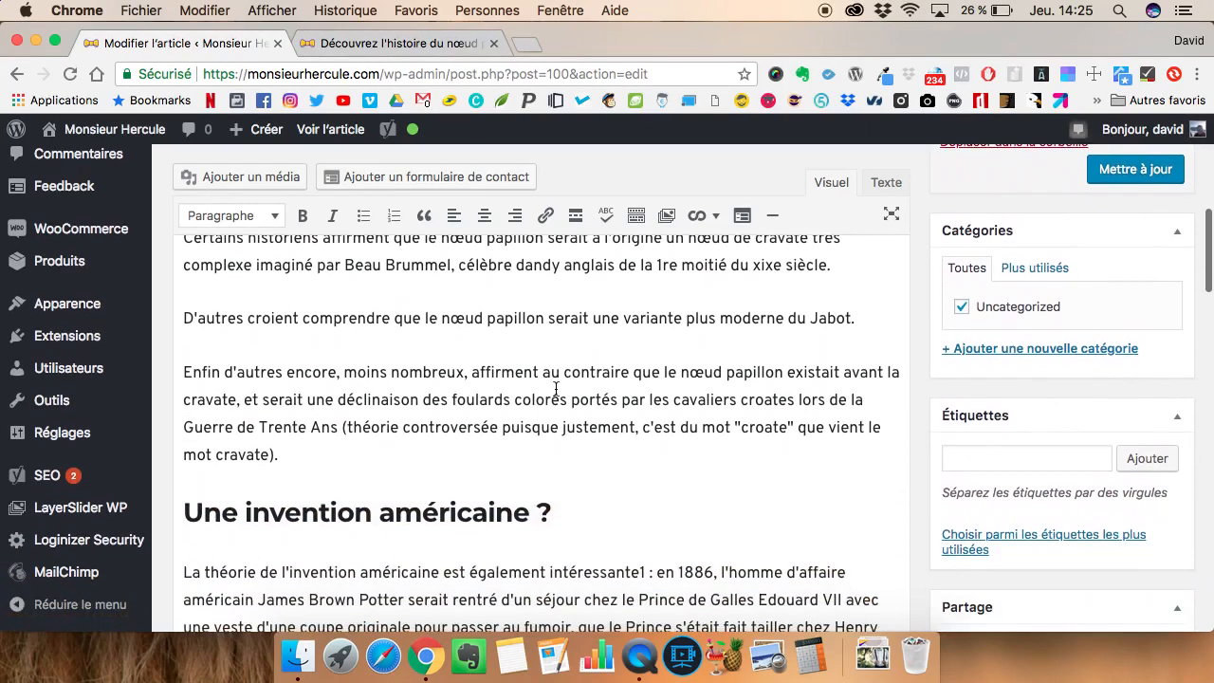
left_click(259, 400)
key("BackSpace")
key("BackSpace")
key("BackSpace")
key("BackSpace")
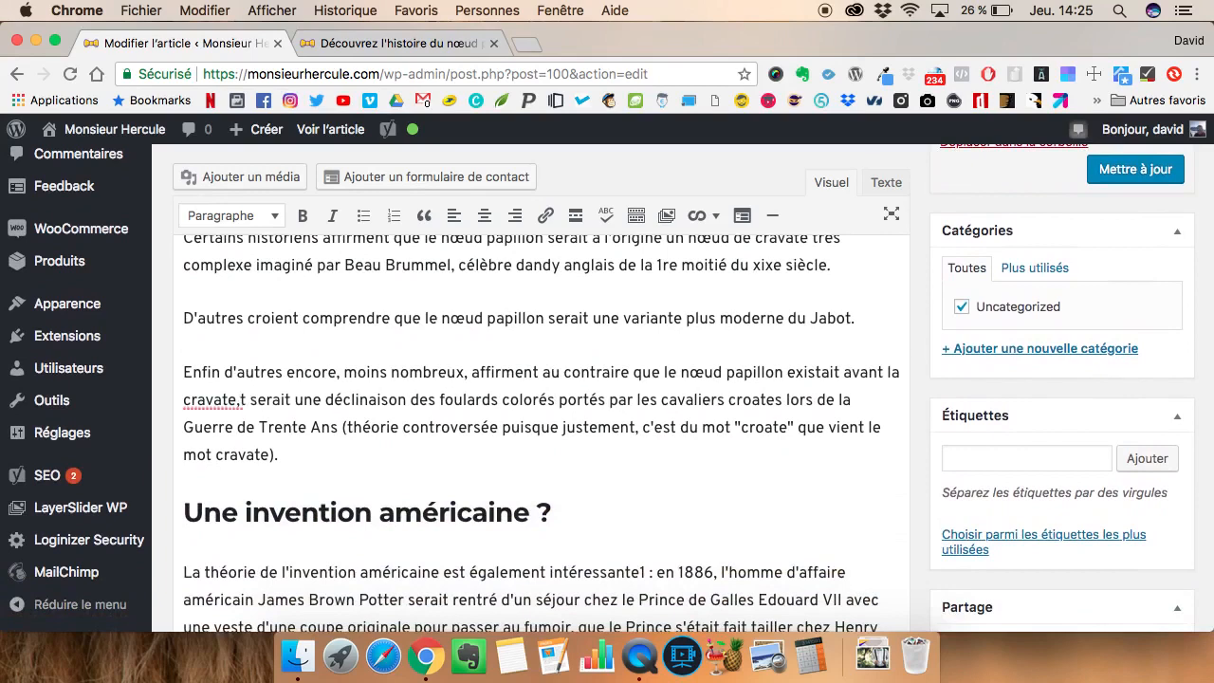
type(". E")
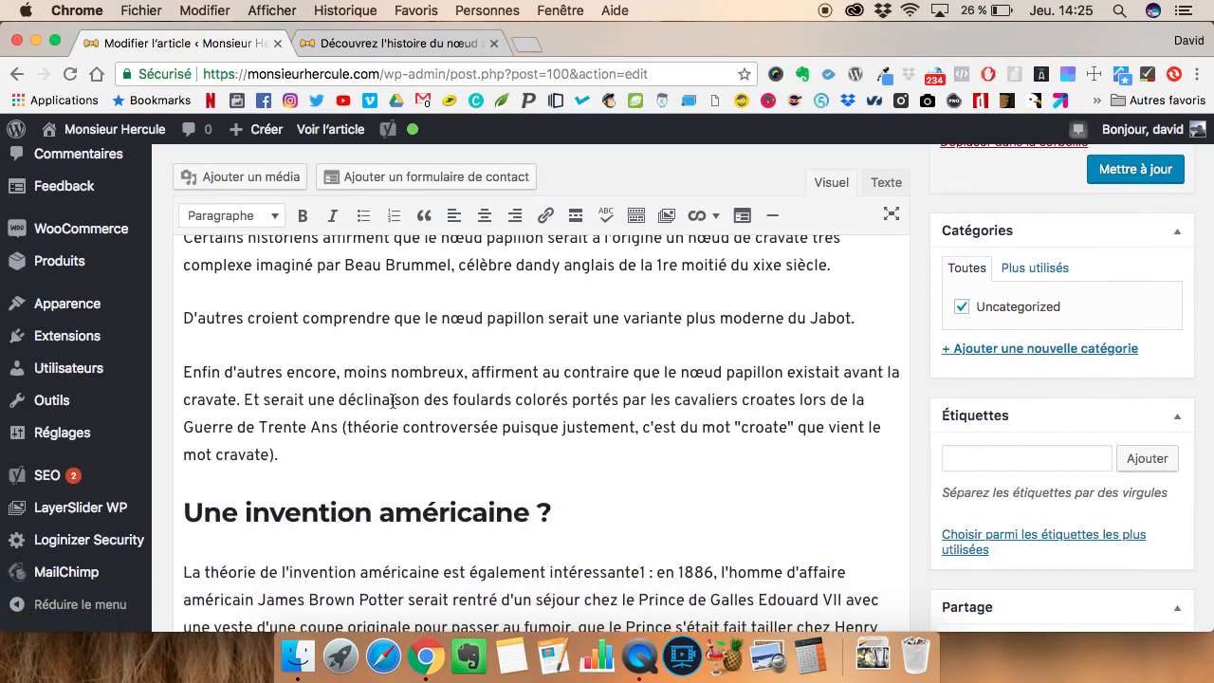
Under "Une invention américaine ?", remove the stray 1 and colon after "intéressante", ending the sentence there and starting a new one with "En 1886"
scroll(399, 426, "down", 2)
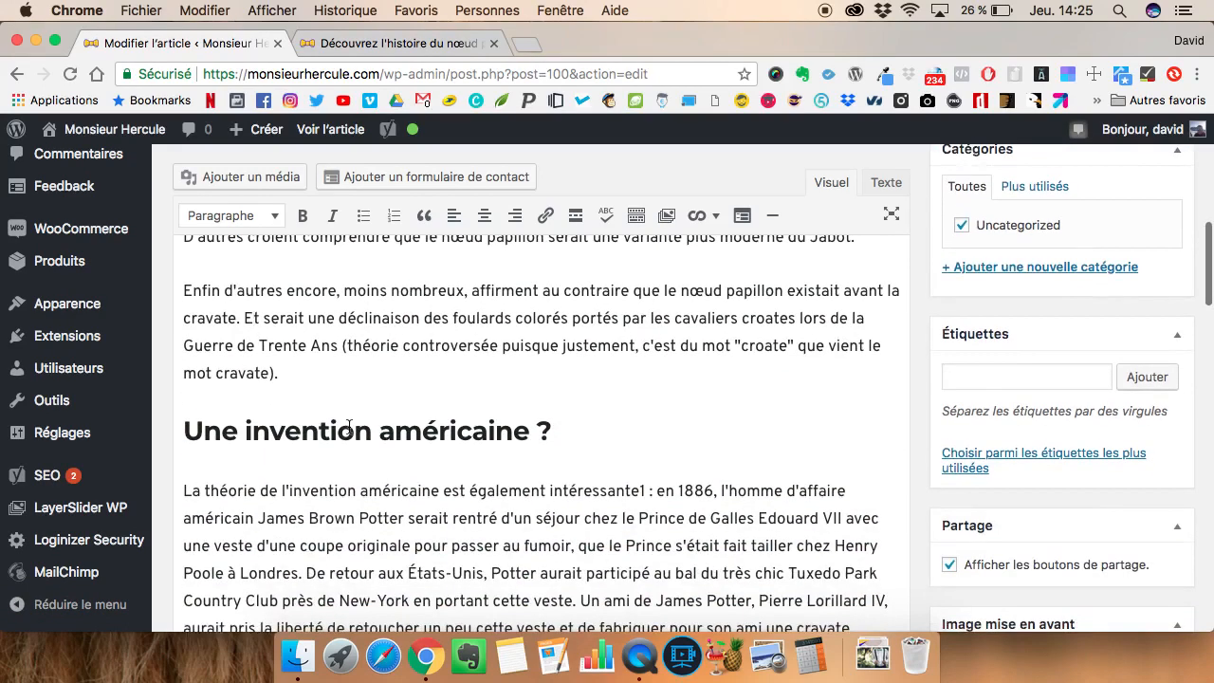
scroll(349, 427, "down", 2)
left_click(655, 397)
key("BackSpace")
key("BackSpace")
key("BackSpace")
type(".")
key("BackSpace")
type("E")
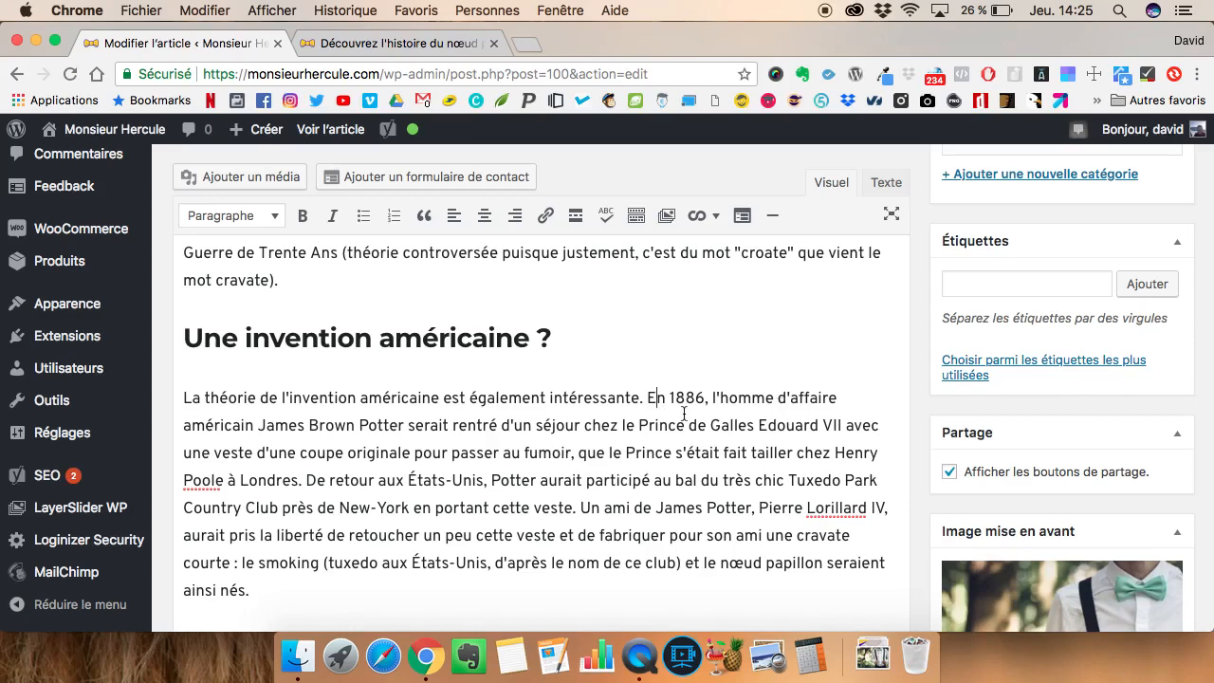
Break the long paragraph under "Une invention américaine ?" so that a new paragraph starts at "Un ami de"
scroll(651, 422, "down", 2)
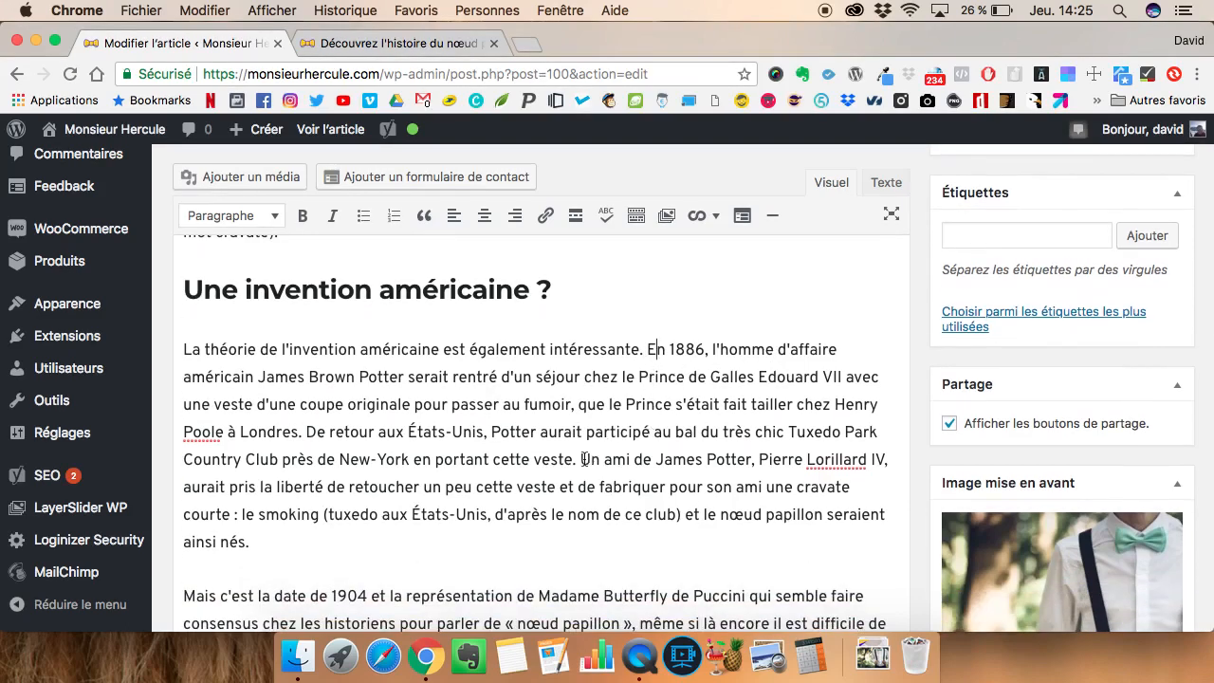
key("Return")
scroll(260, 485, "down", 2)
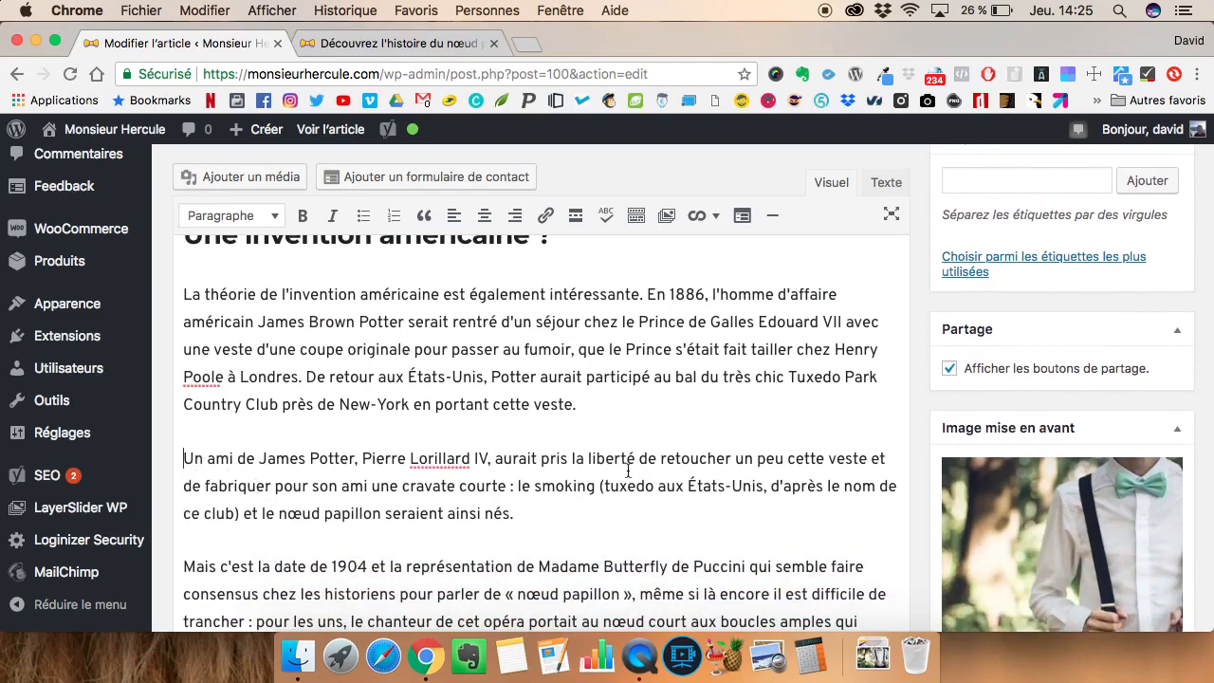
scroll(628, 471, "up", 1)
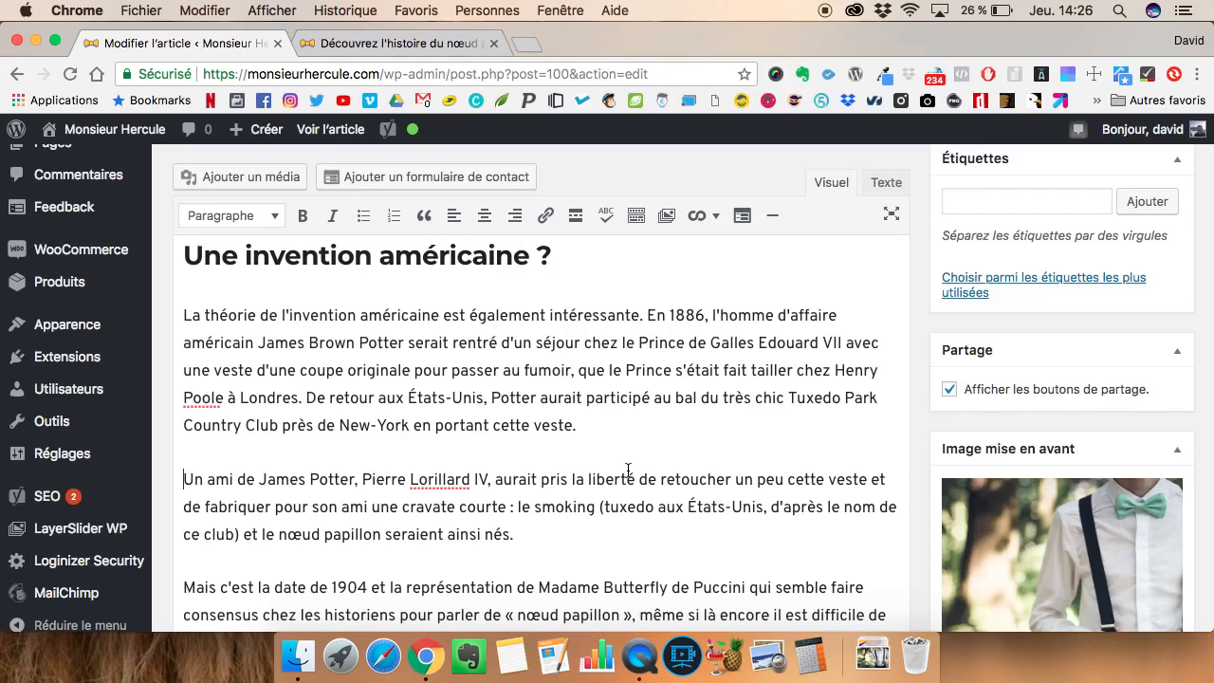
Update the published article with the shortened sentences and go back to its Yoast SEO section
scroll(628, 470, "down", 10)
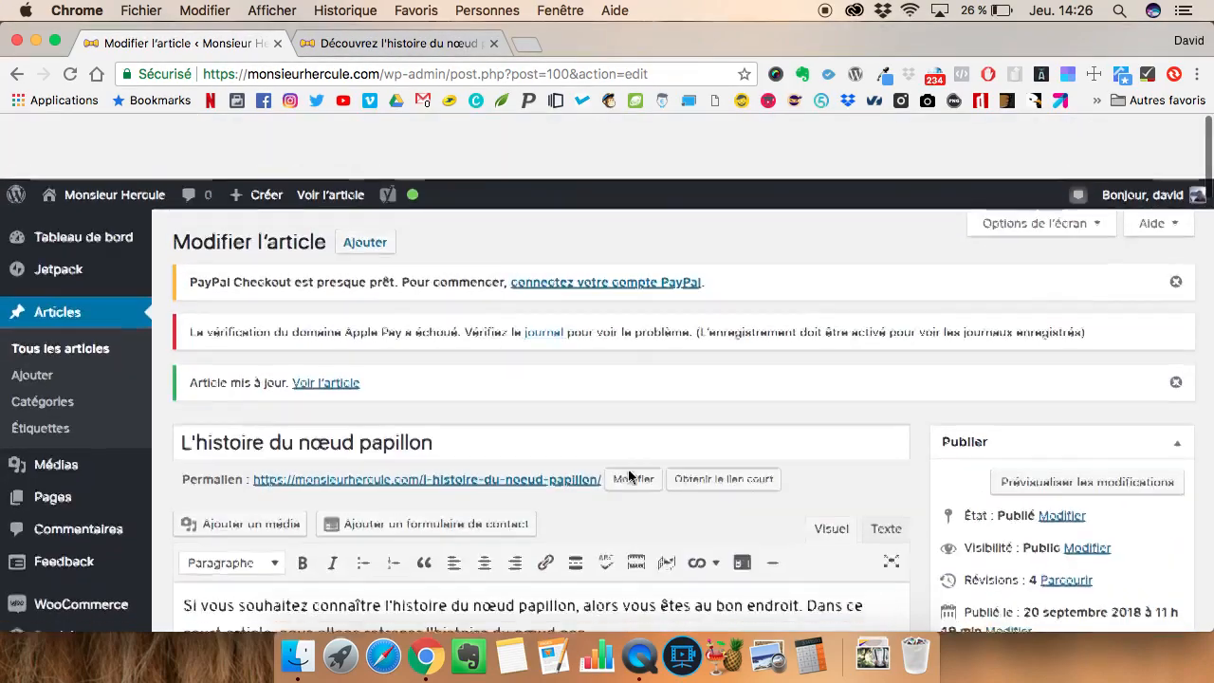
scroll(1129, 475, "down", 4)
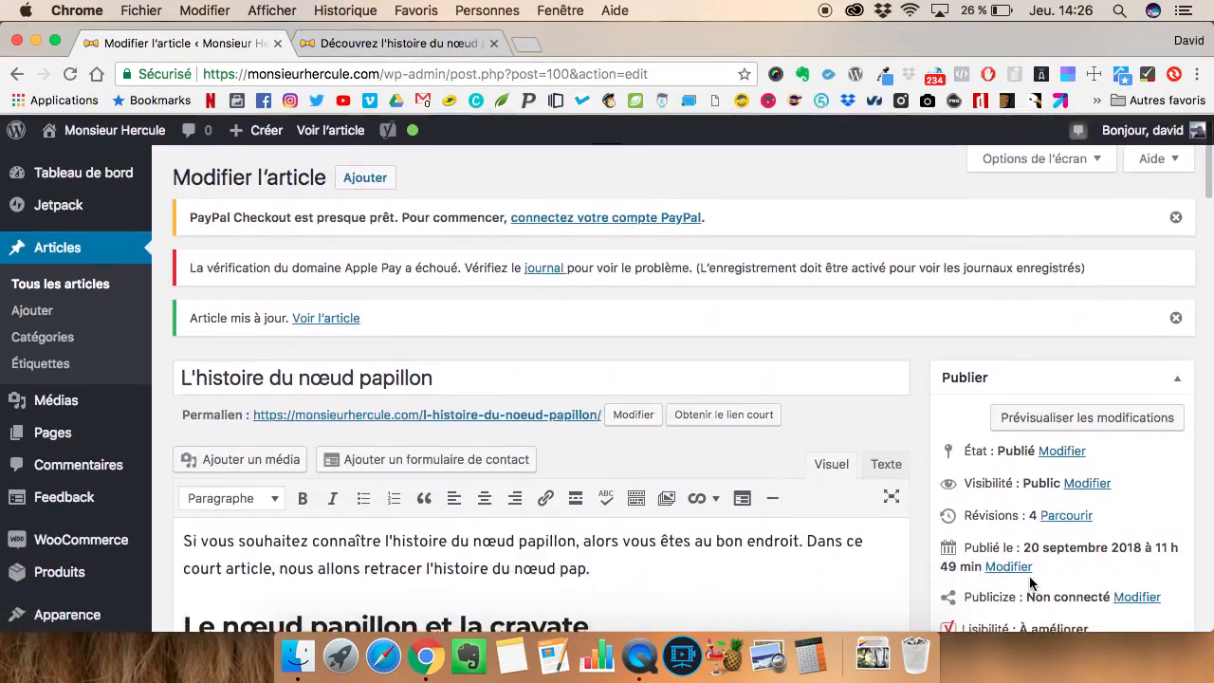
left_click(1130, 597)
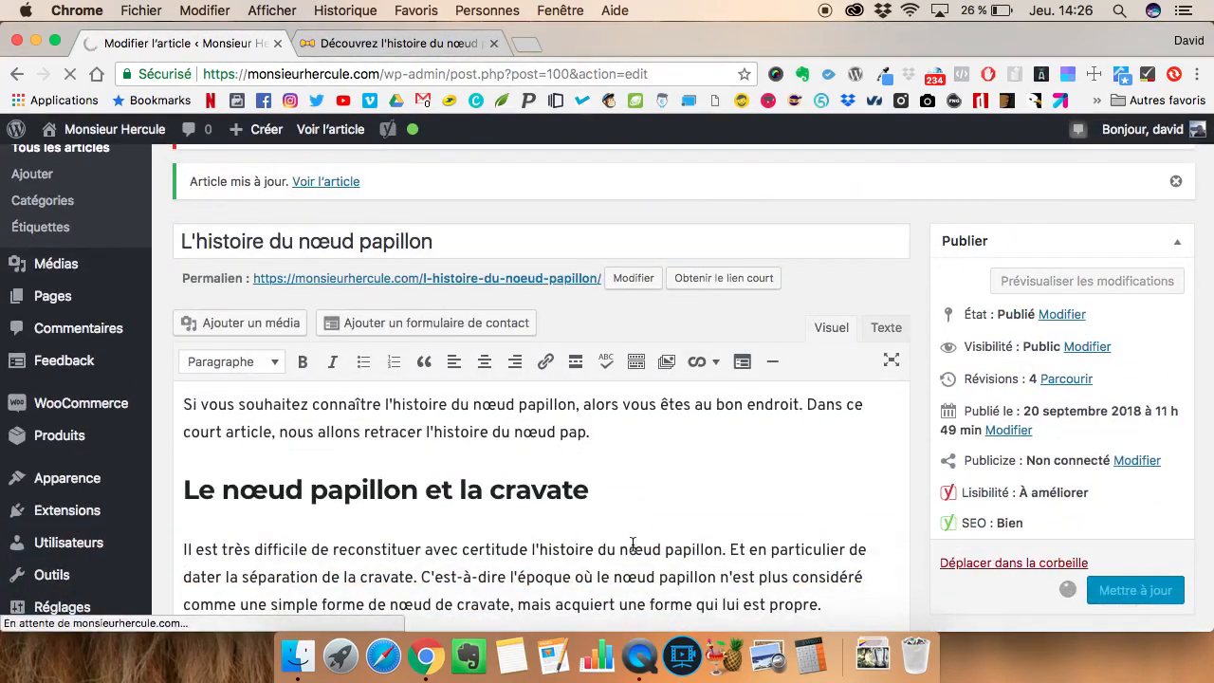
scroll(633, 545, "down", 2)
scroll(633, 546, "down", 15)
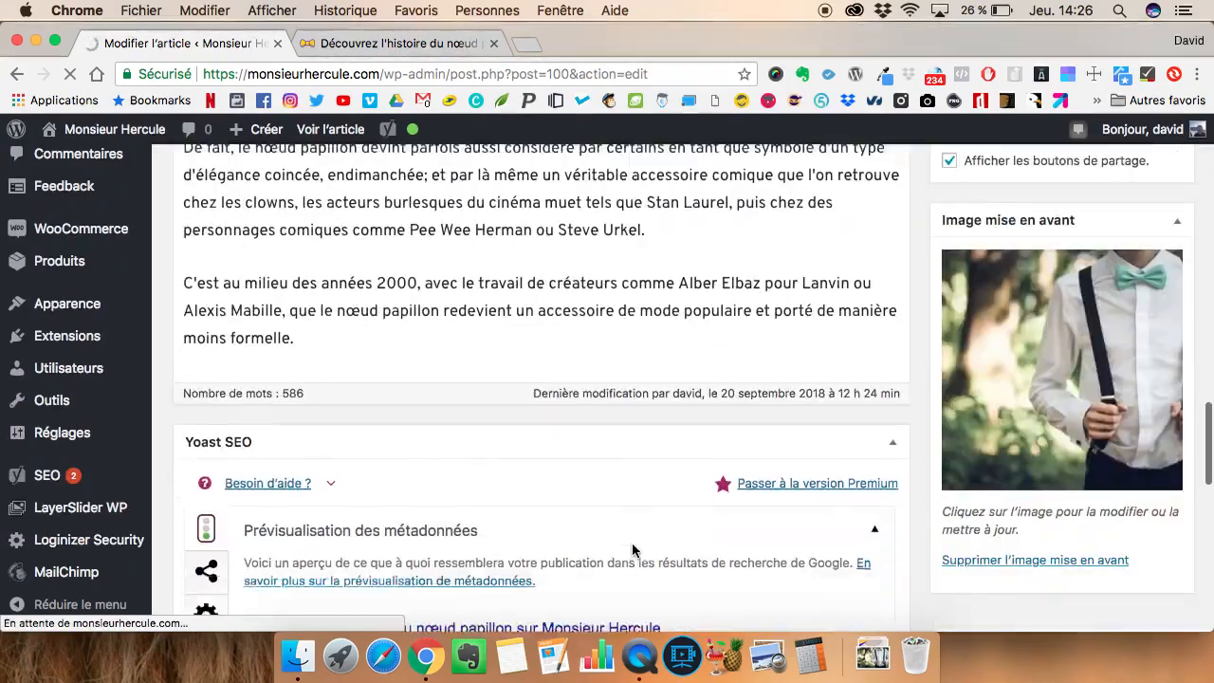